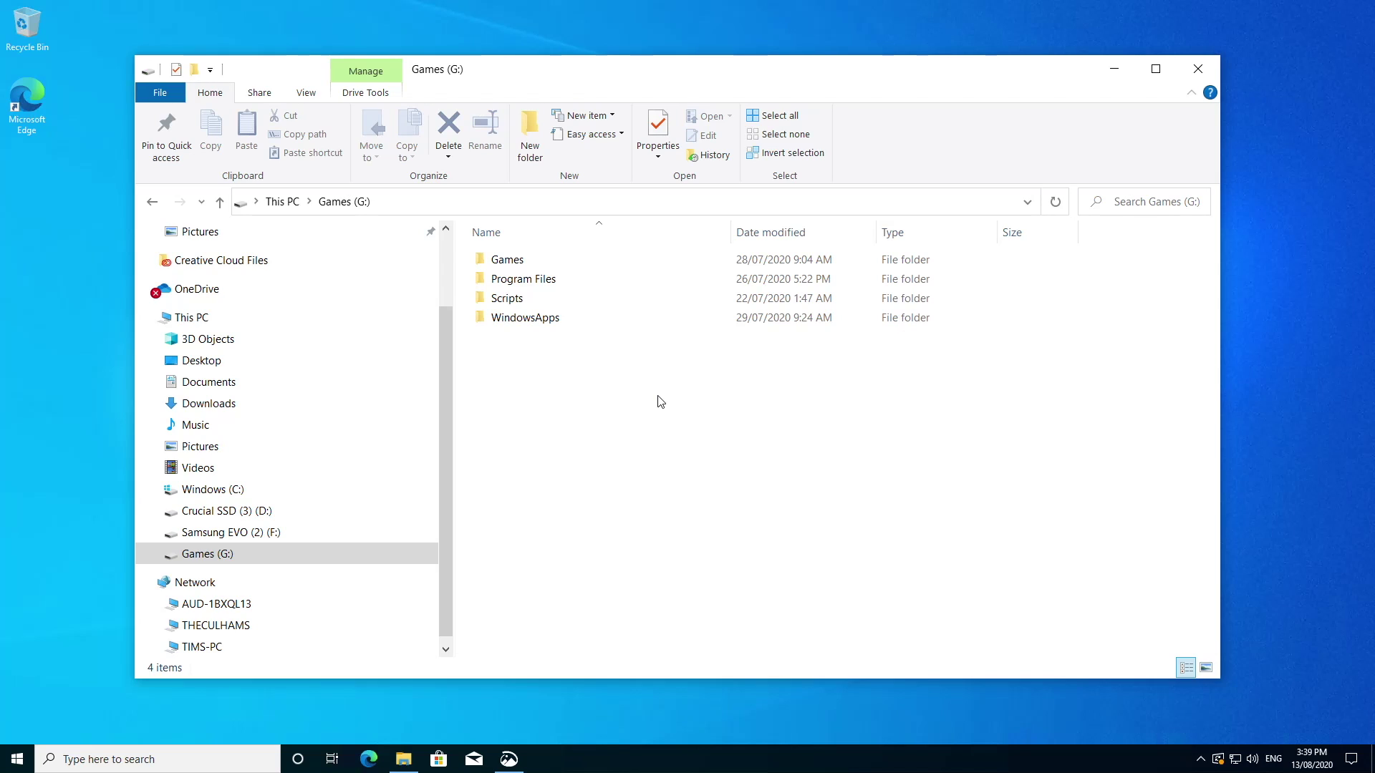
# Try opening the WindowsApps folder on G: and dismiss the permission prompt without granting access
pyautogui.click(567, 317)
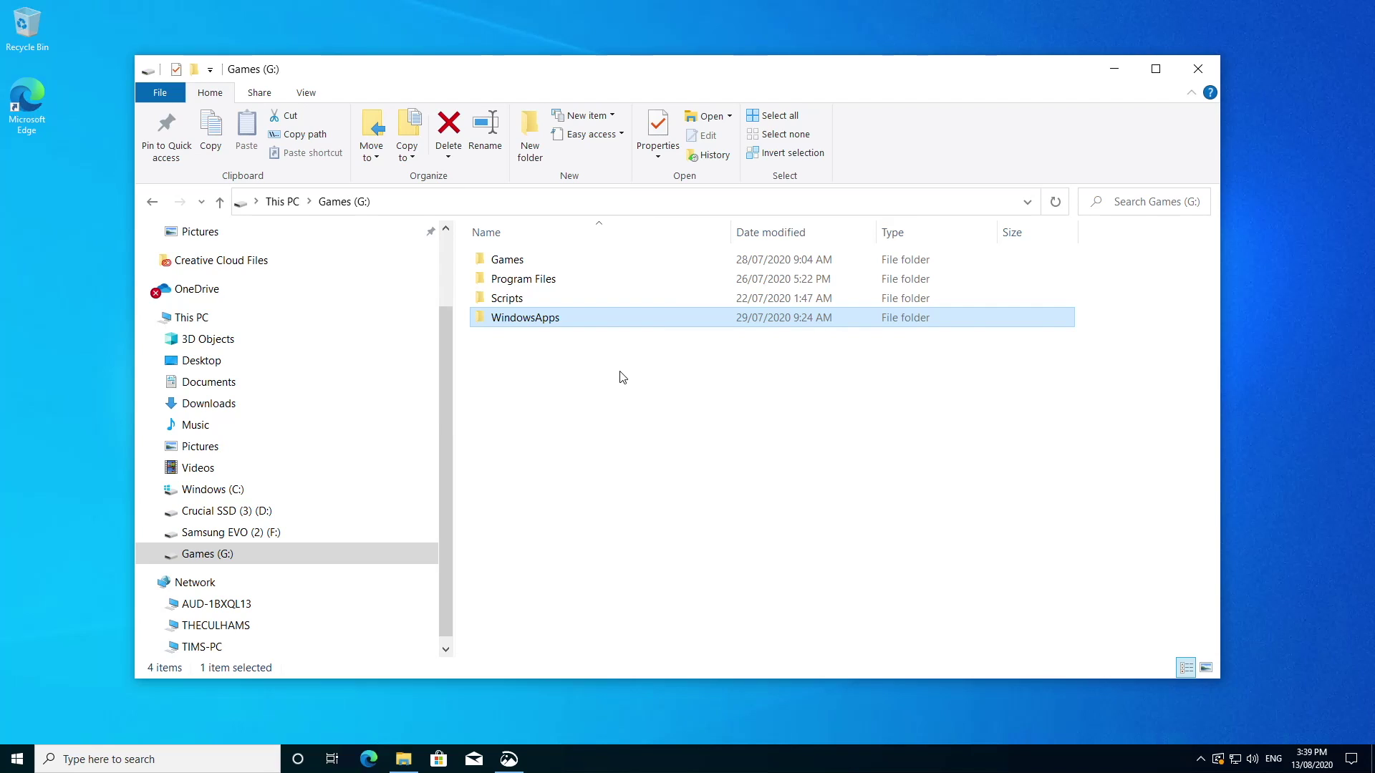
pyautogui.doubleClick(565, 320)
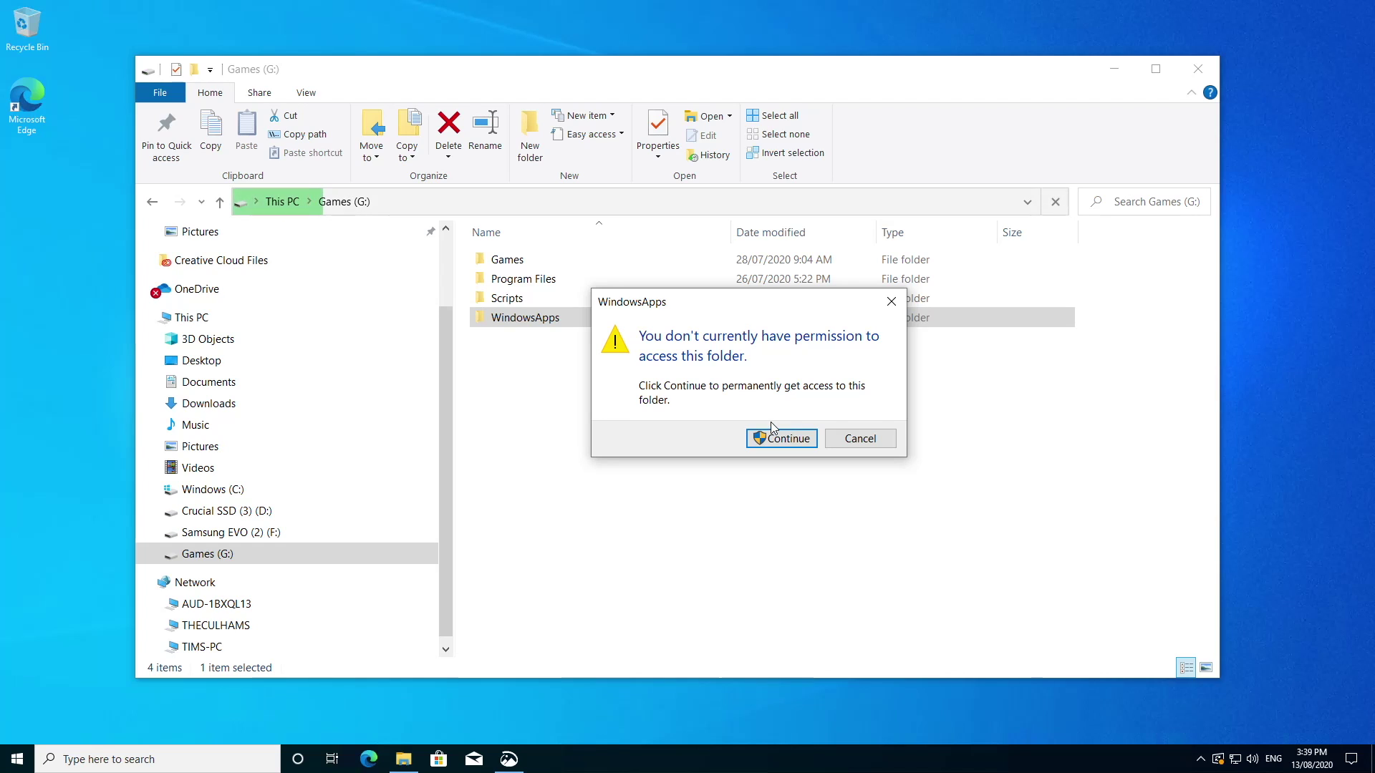
pyautogui.click(887, 444)
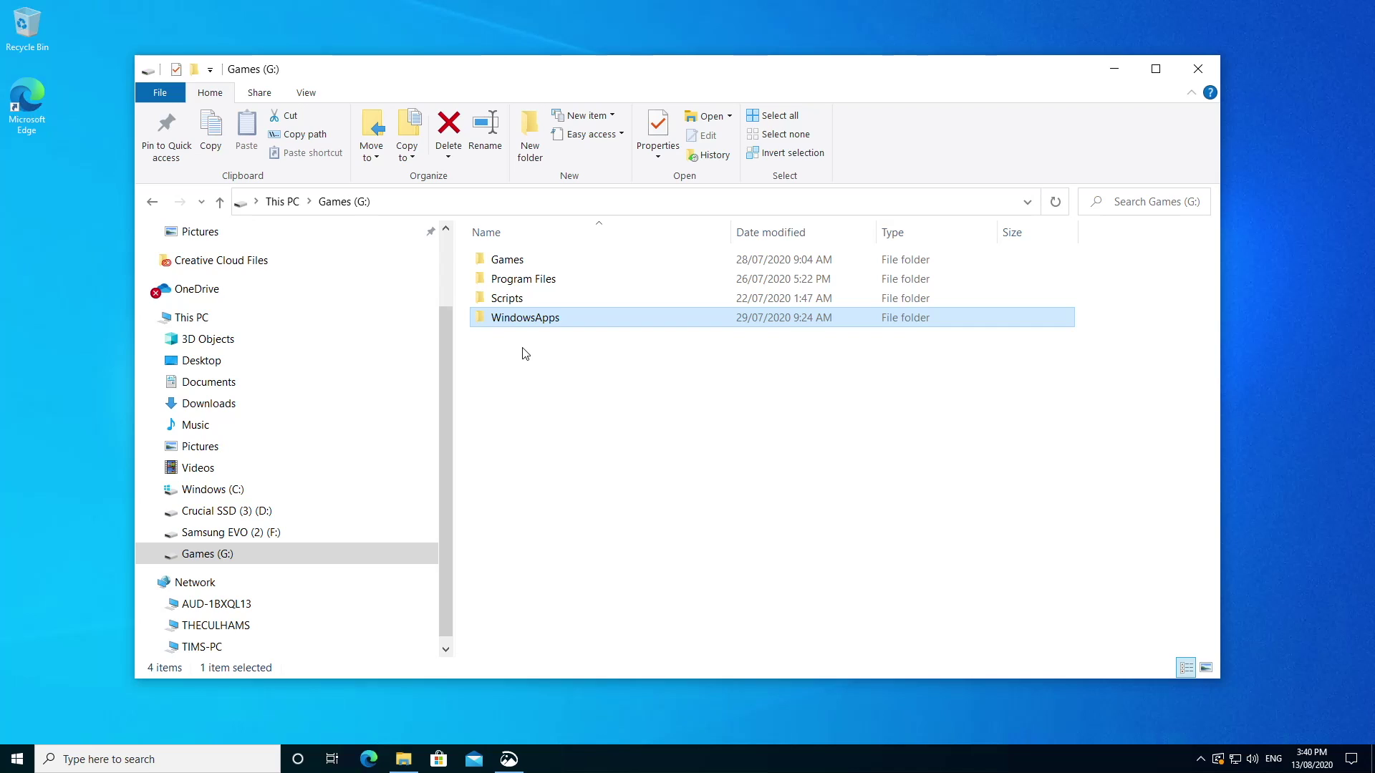
# Browse the Games folder, then Scripts > StreamDeck, and select the Start-OBS-And-Record script
pyautogui.click(512, 262)
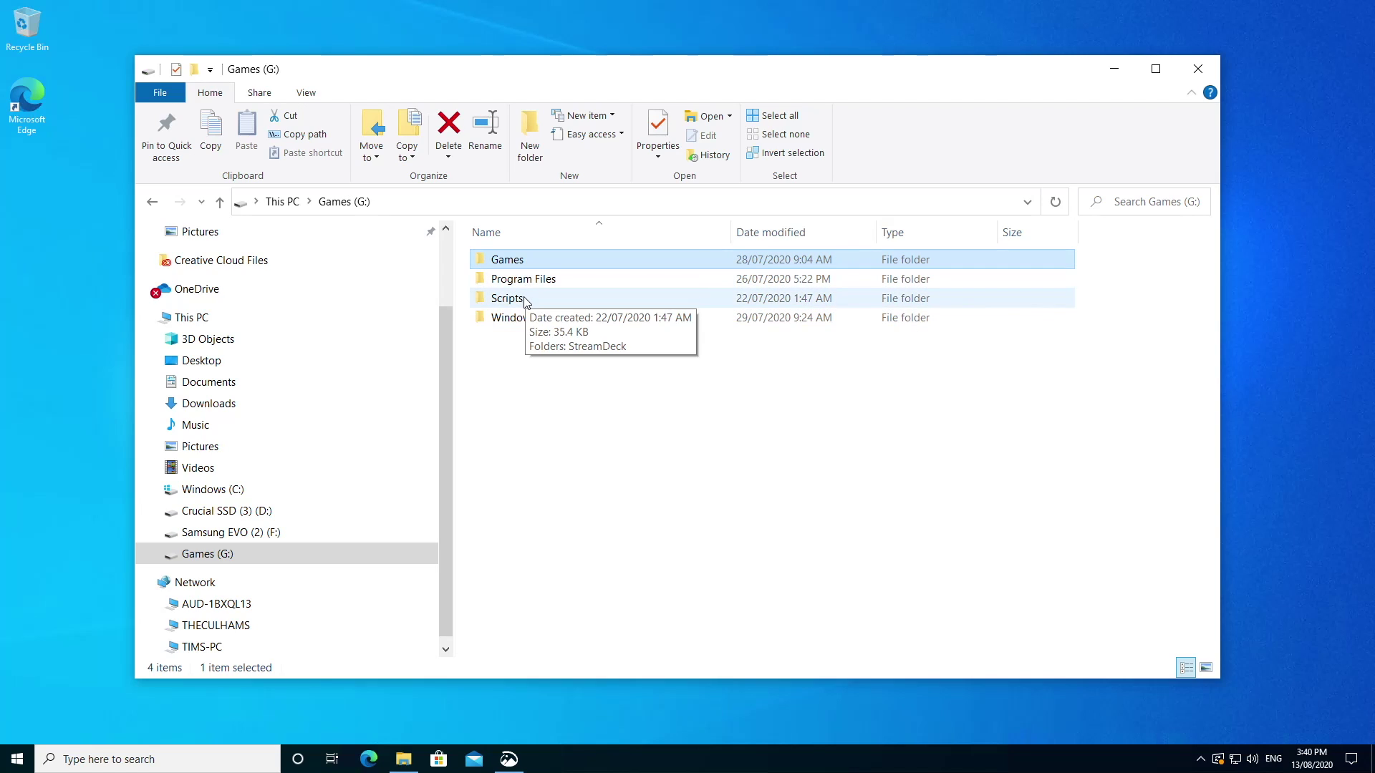
pyautogui.doubleClick(551, 264)
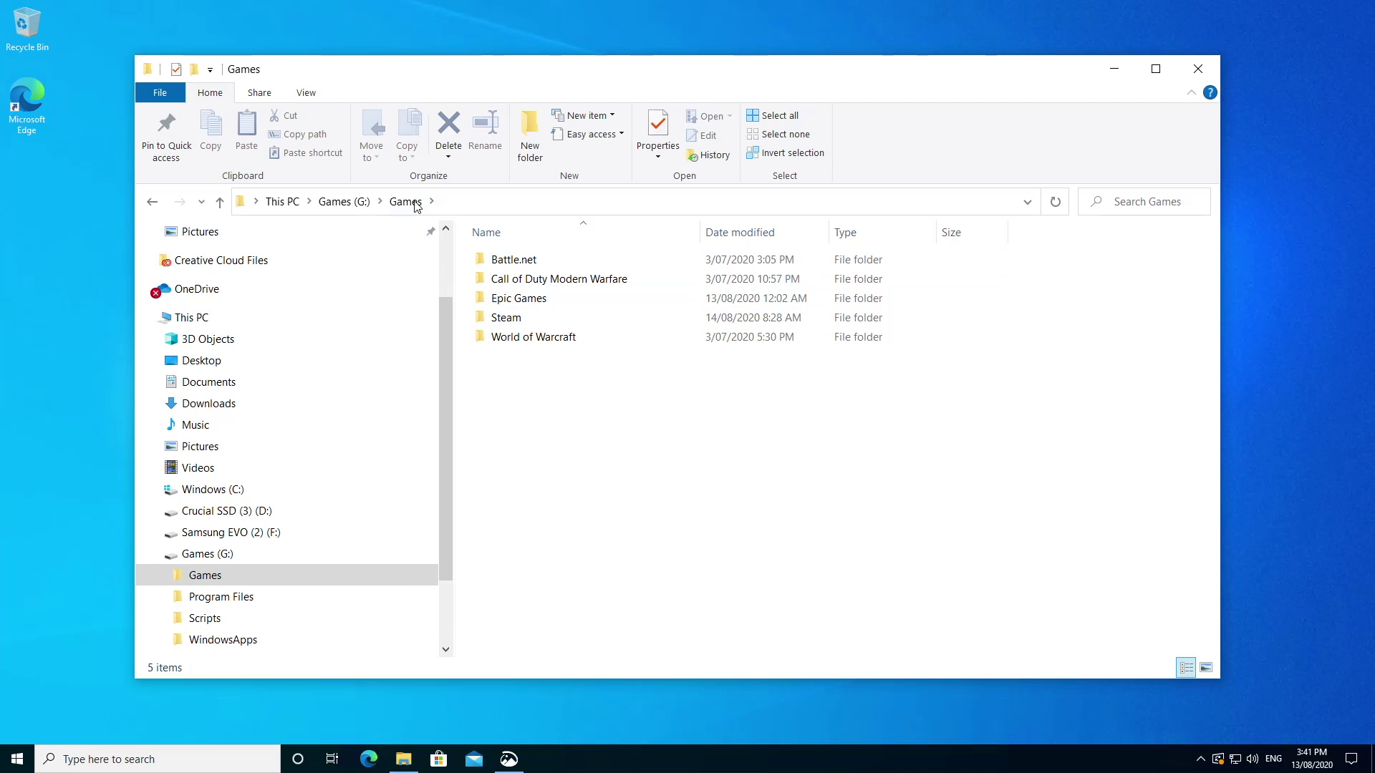
pyautogui.click(152, 201)
pyautogui.click(508, 300)
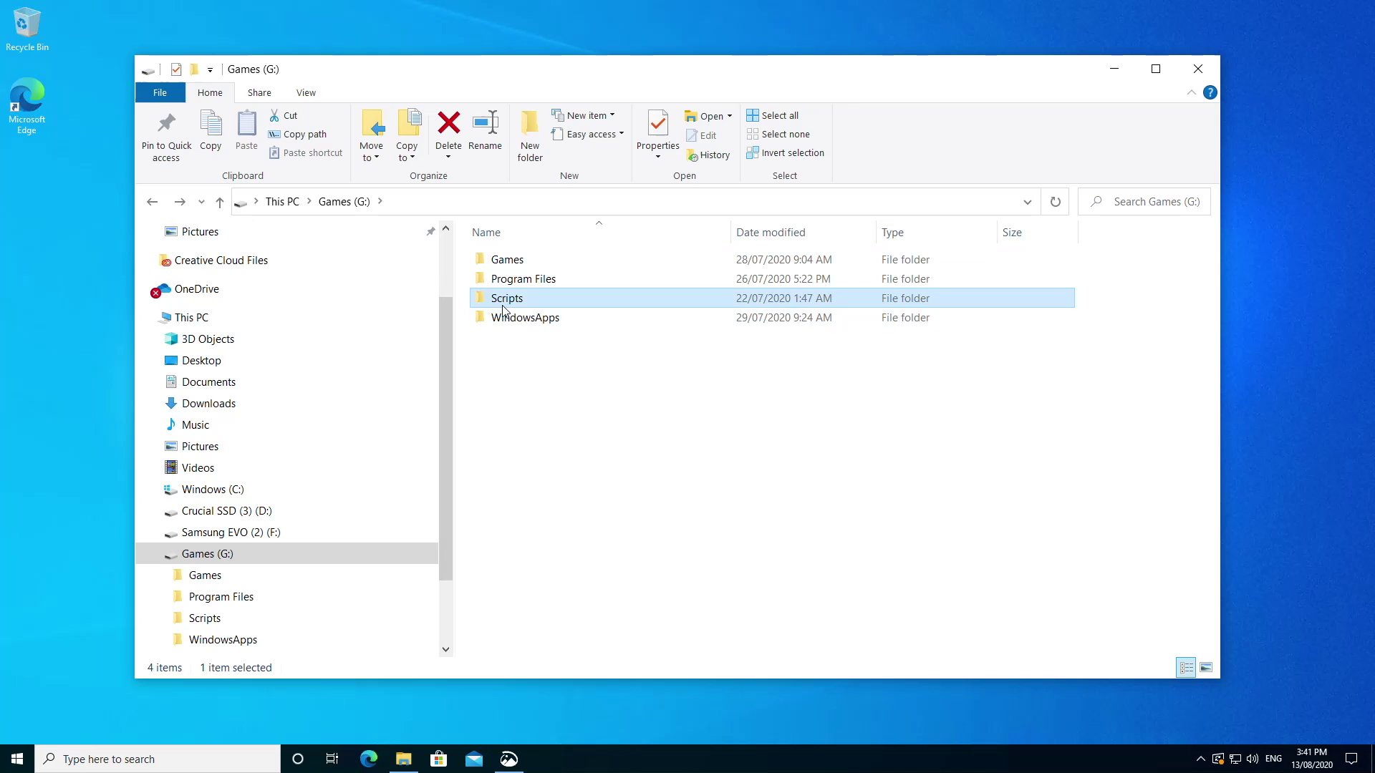
pyautogui.doubleClick(527, 305)
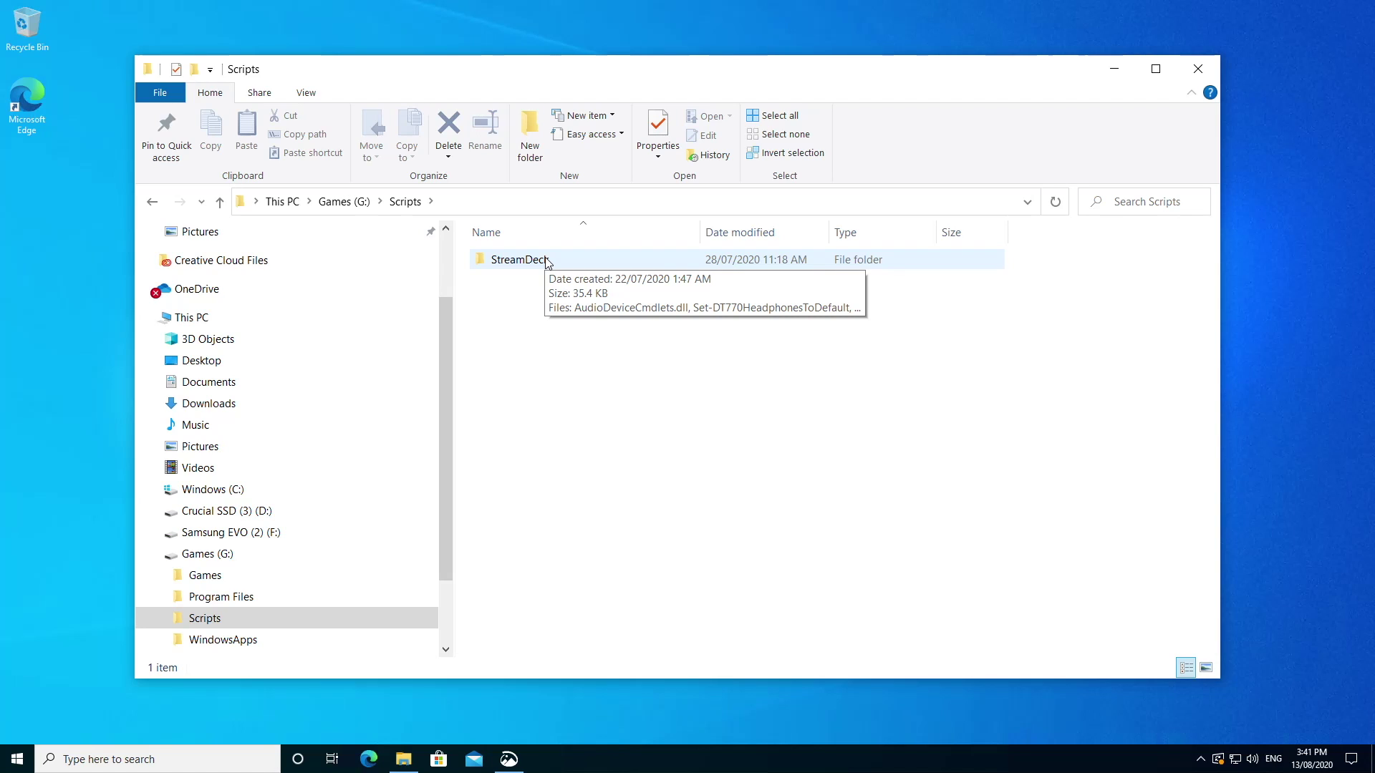
pyautogui.doubleClick(549, 260)
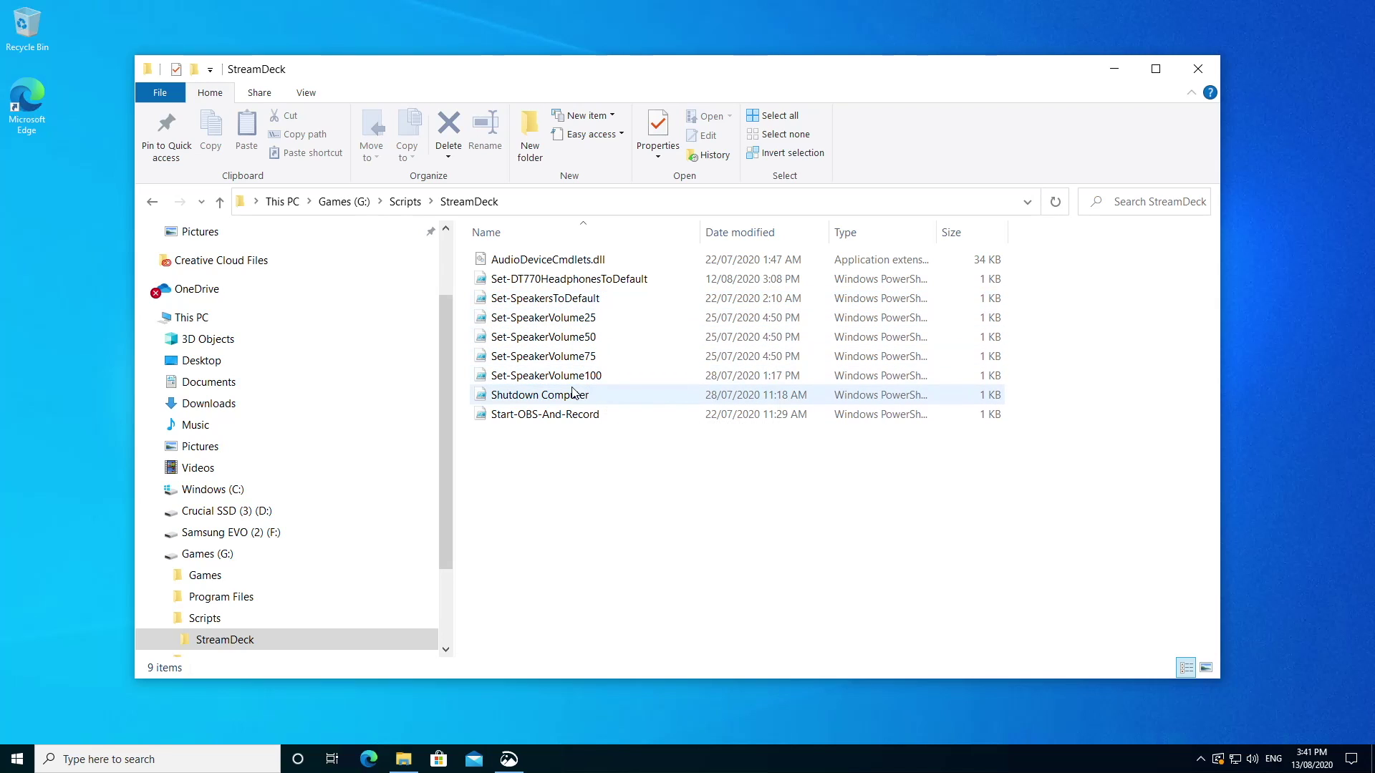
pyautogui.click(586, 418)
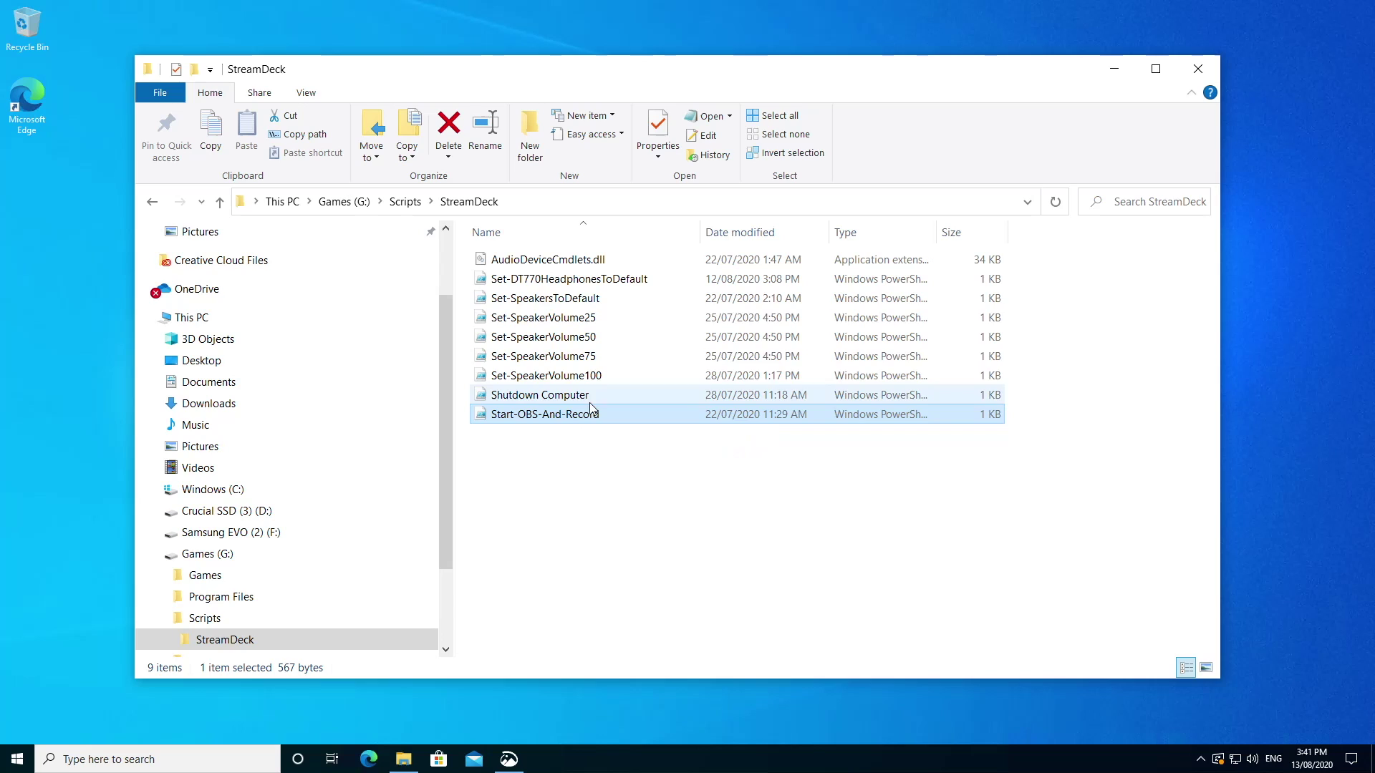
# Look inside Program Files > ModifiableWindowsApps, then retry WindowsApps and dismiss the permission prompt
pyautogui.click(357, 202)
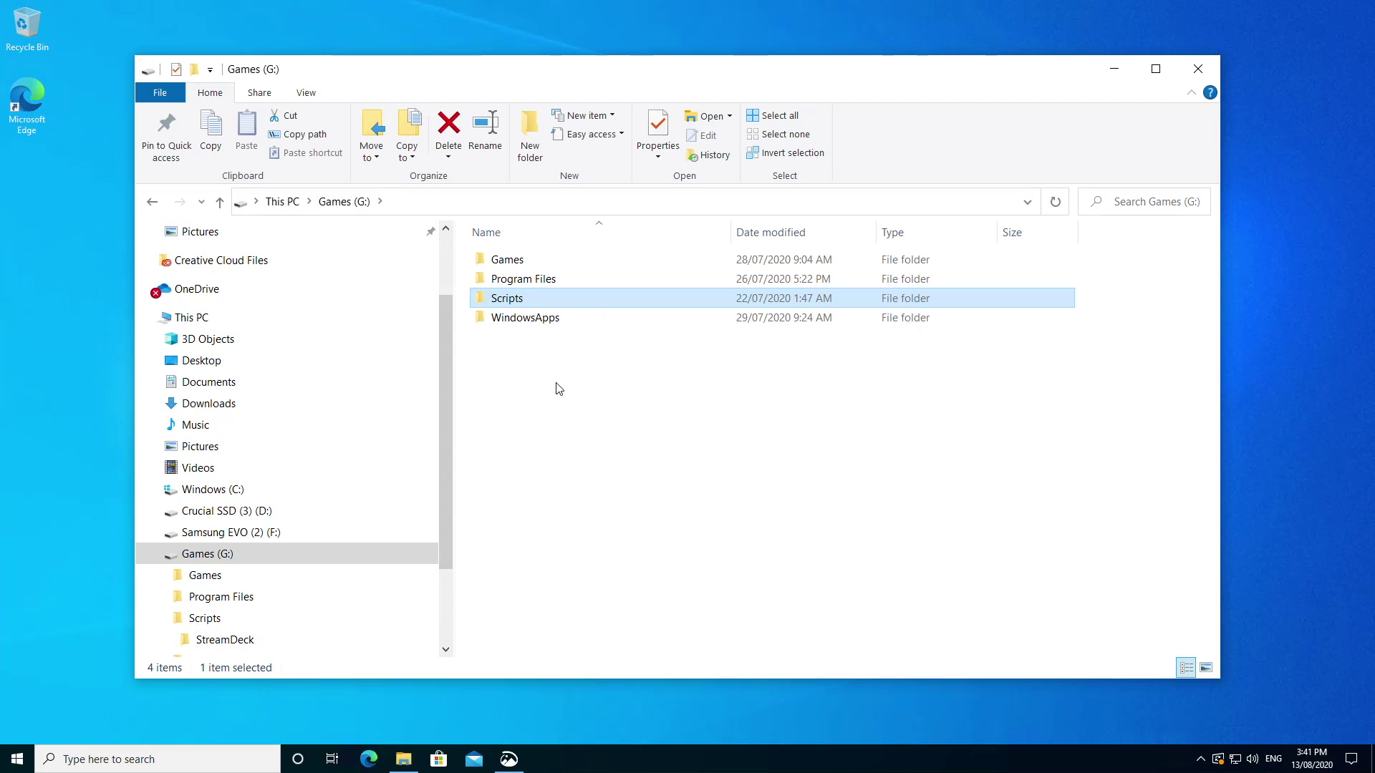
pyautogui.click(552, 280)
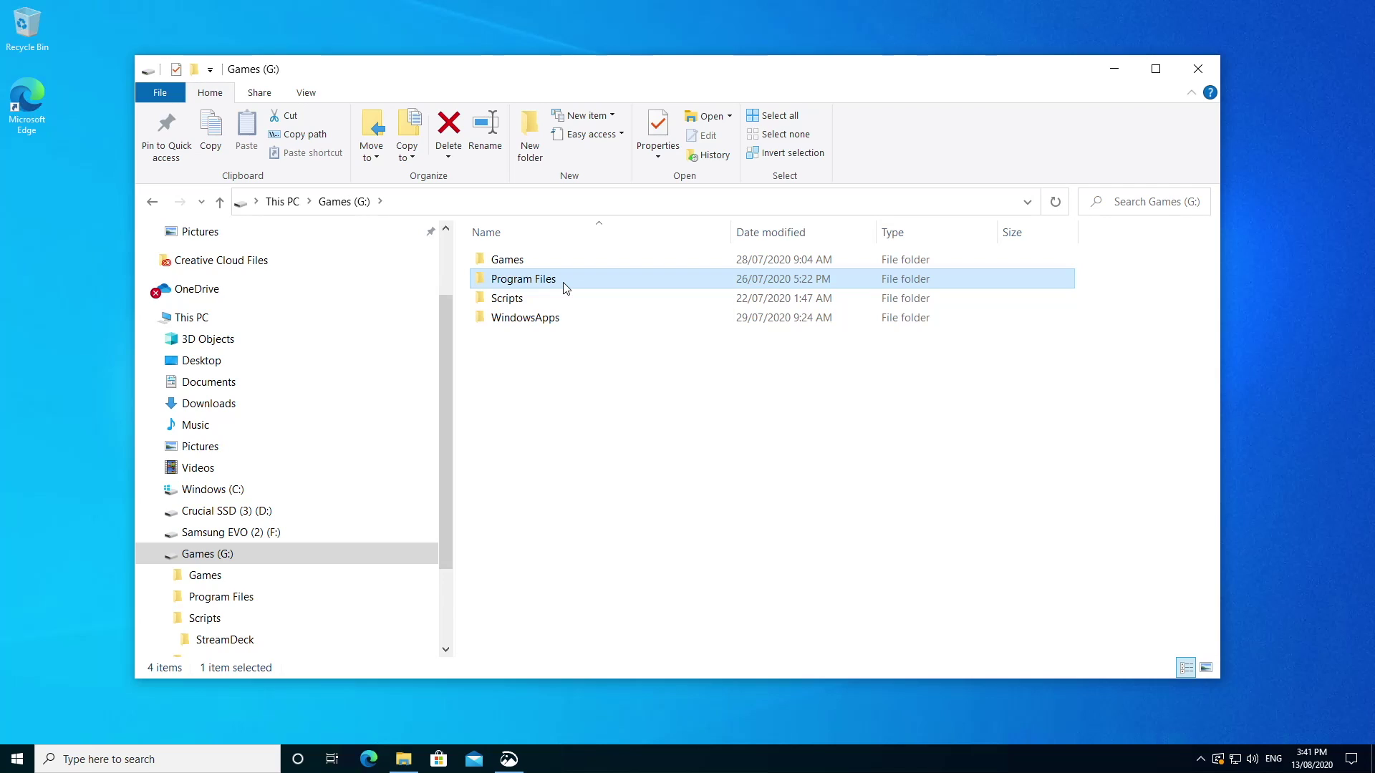
pyautogui.doubleClick(561, 285)
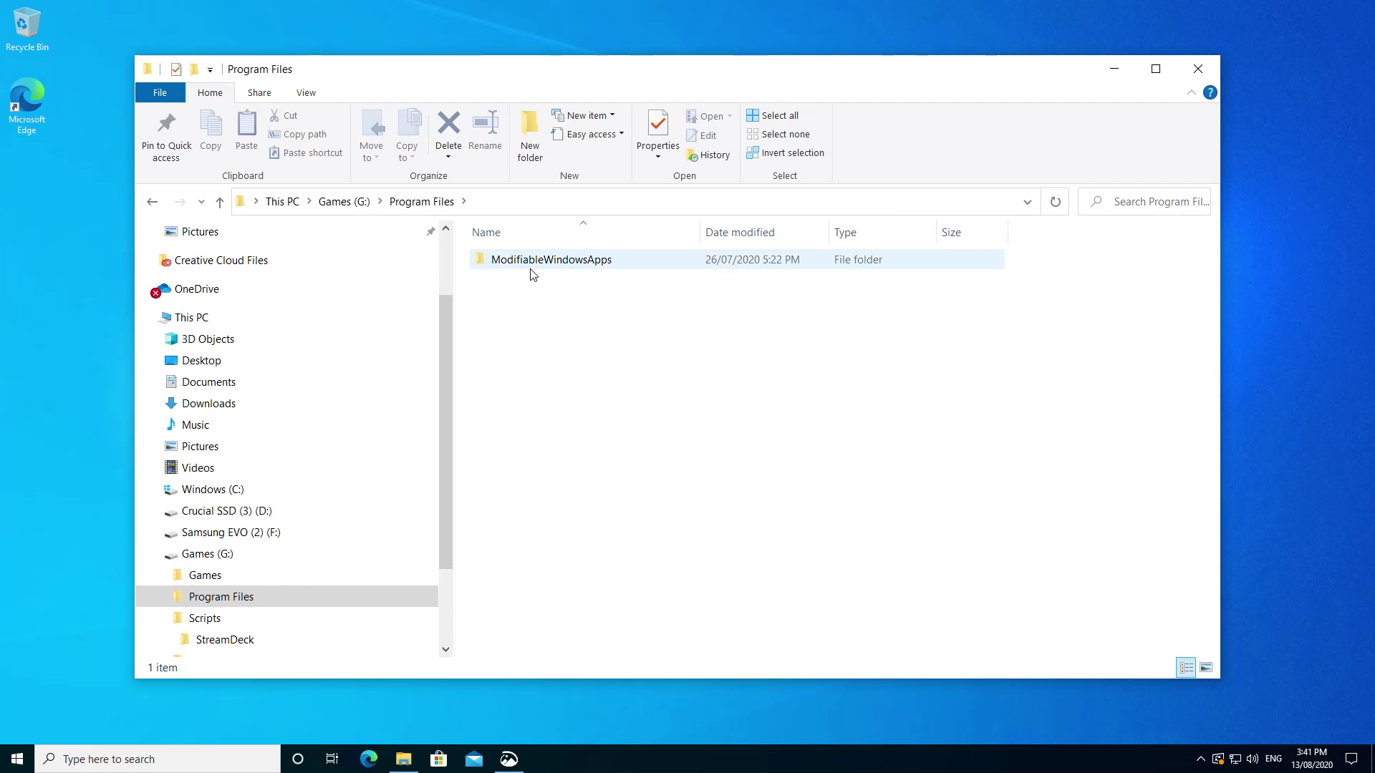
pyautogui.doubleClick(583, 265)
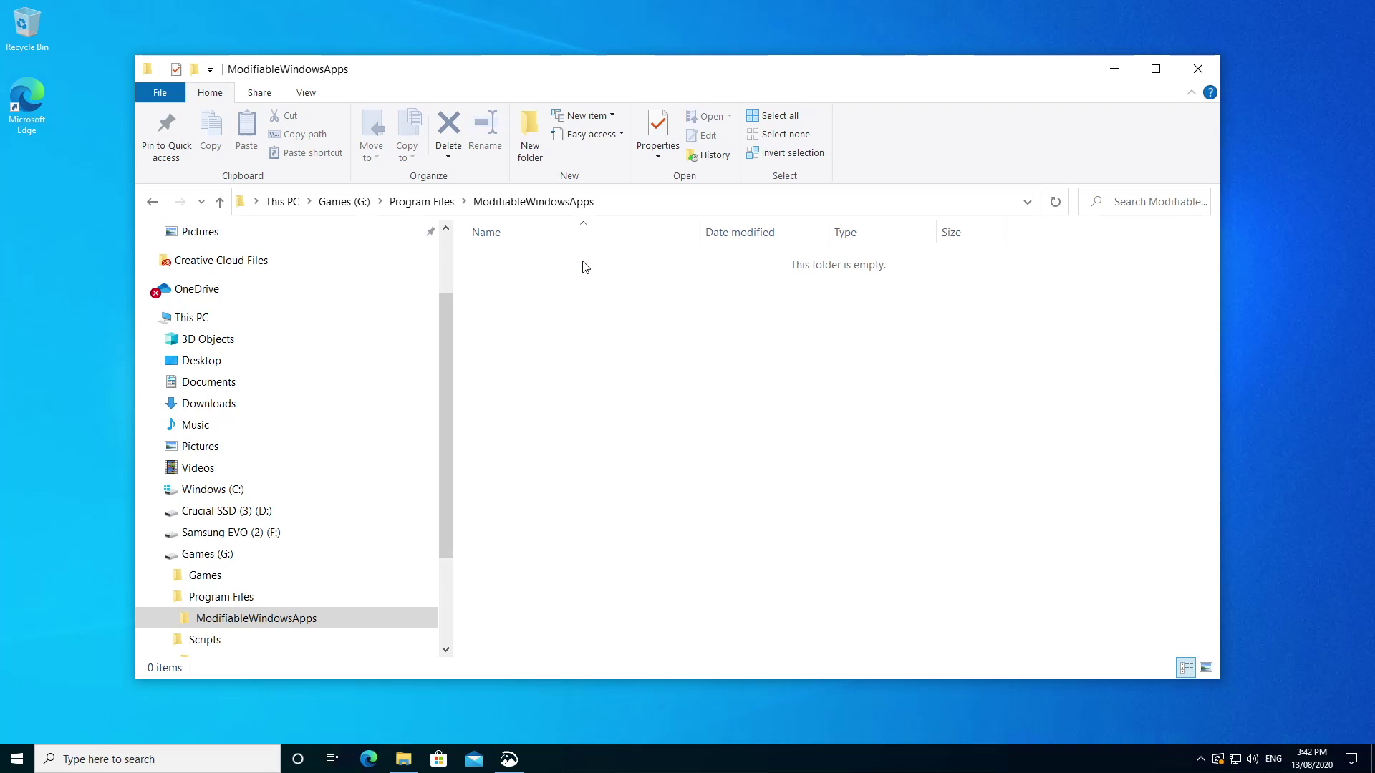
pyautogui.click(353, 205)
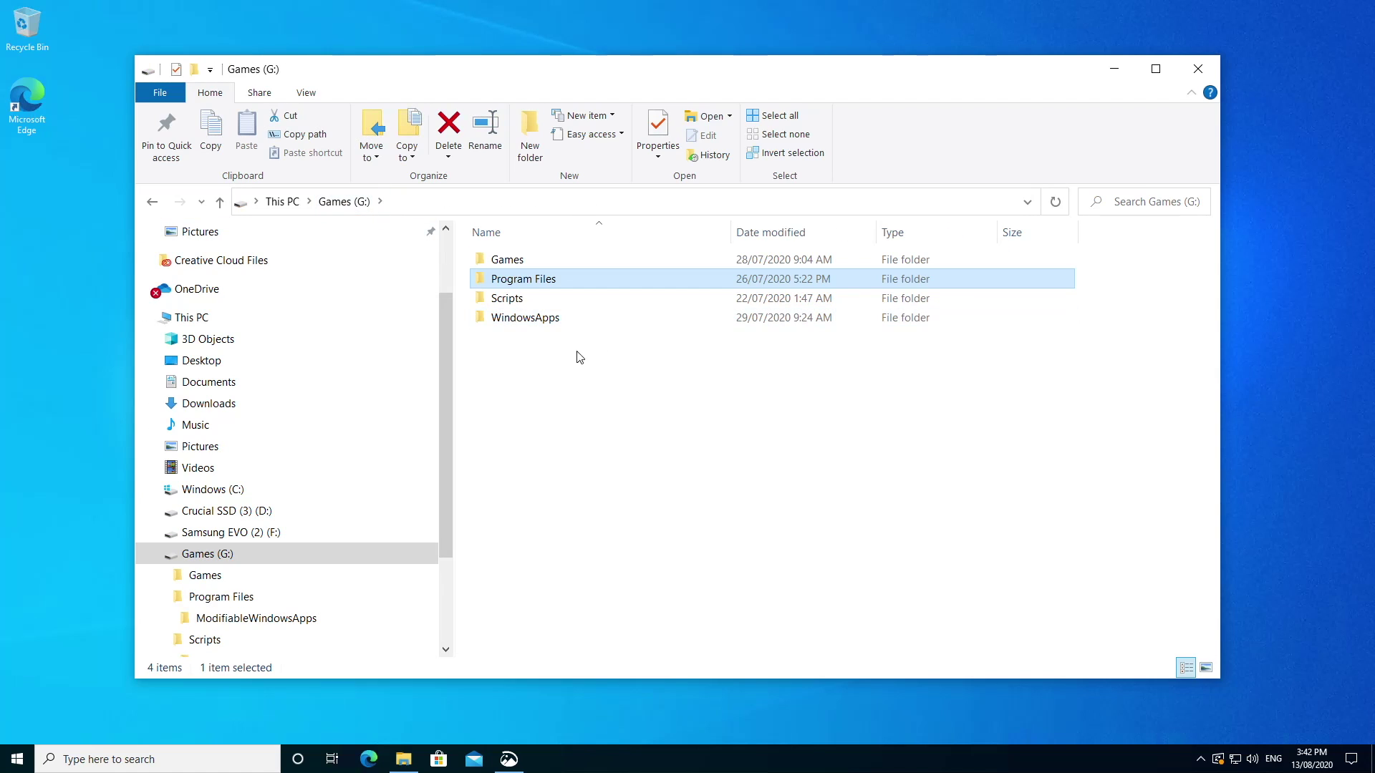
pyautogui.click(553, 318)
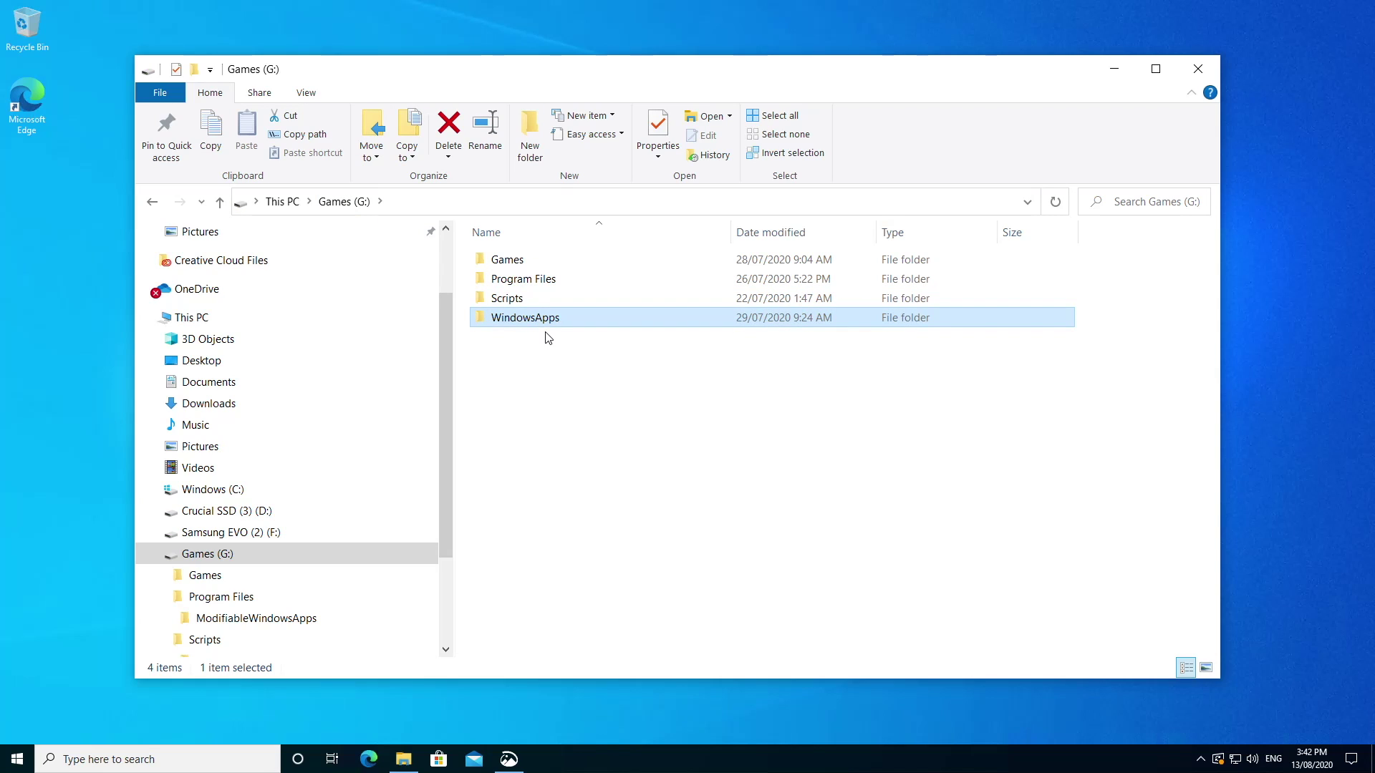
pyautogui.doubleClick(545, 317)
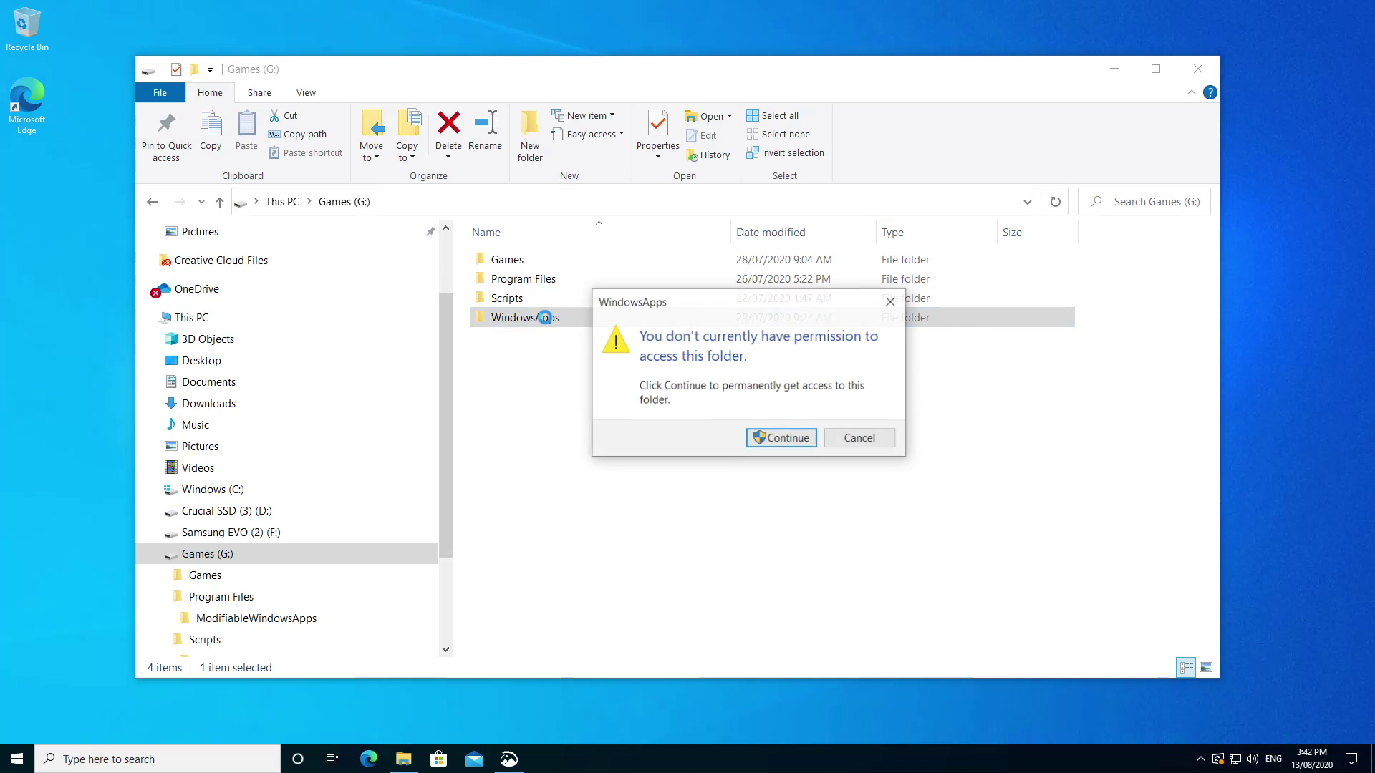
pyautogui.click(879, 439)
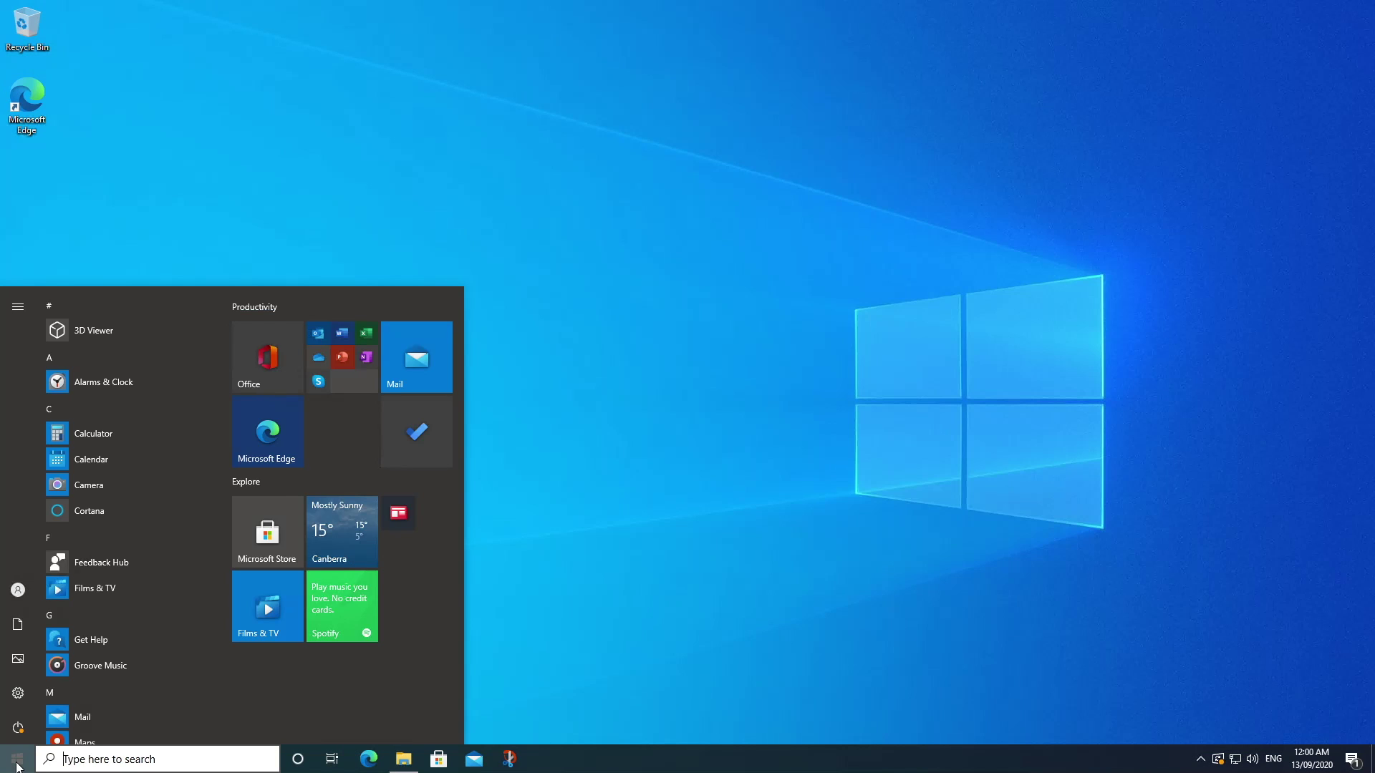
# Open Windows Settings on the Apps & features page listing installed apps
pyautogui.moveTo(21, 698)
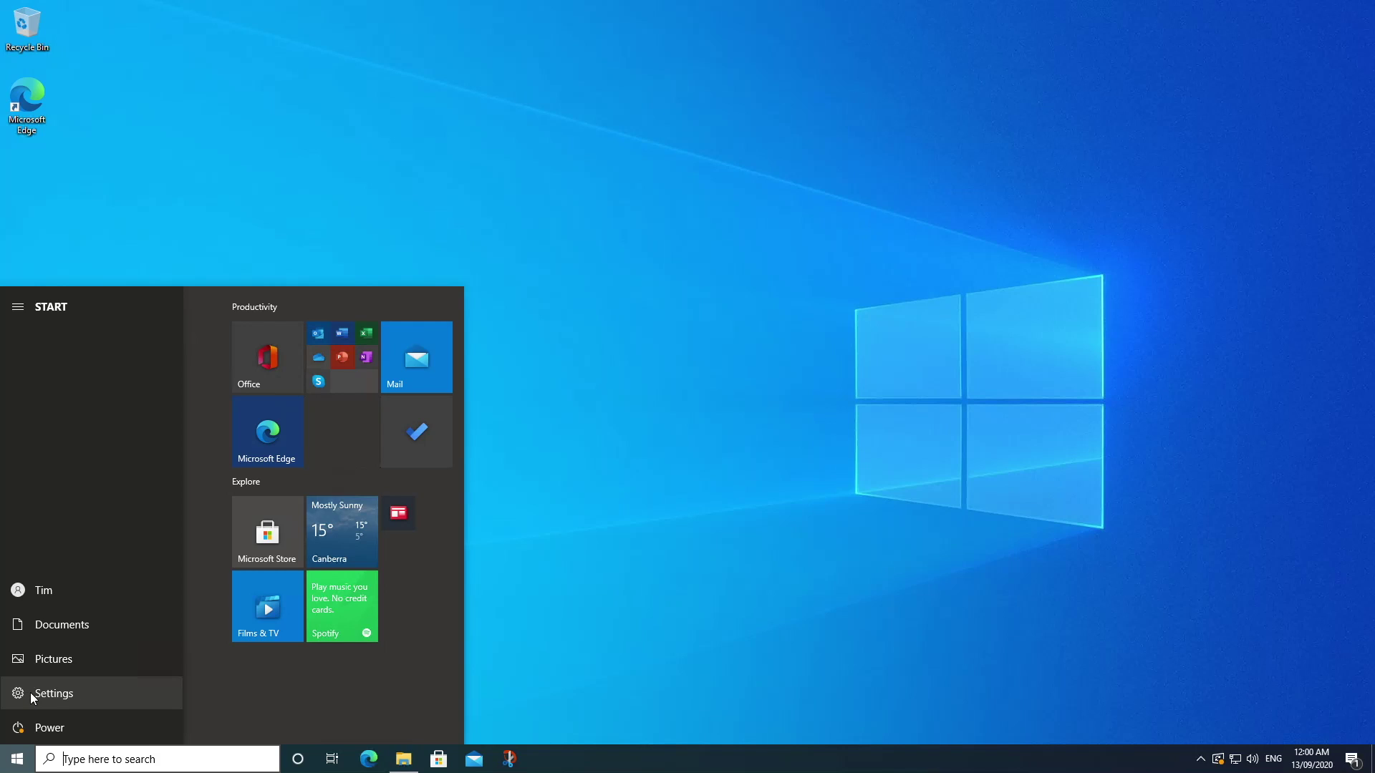
pyautogui.click(30, 693)
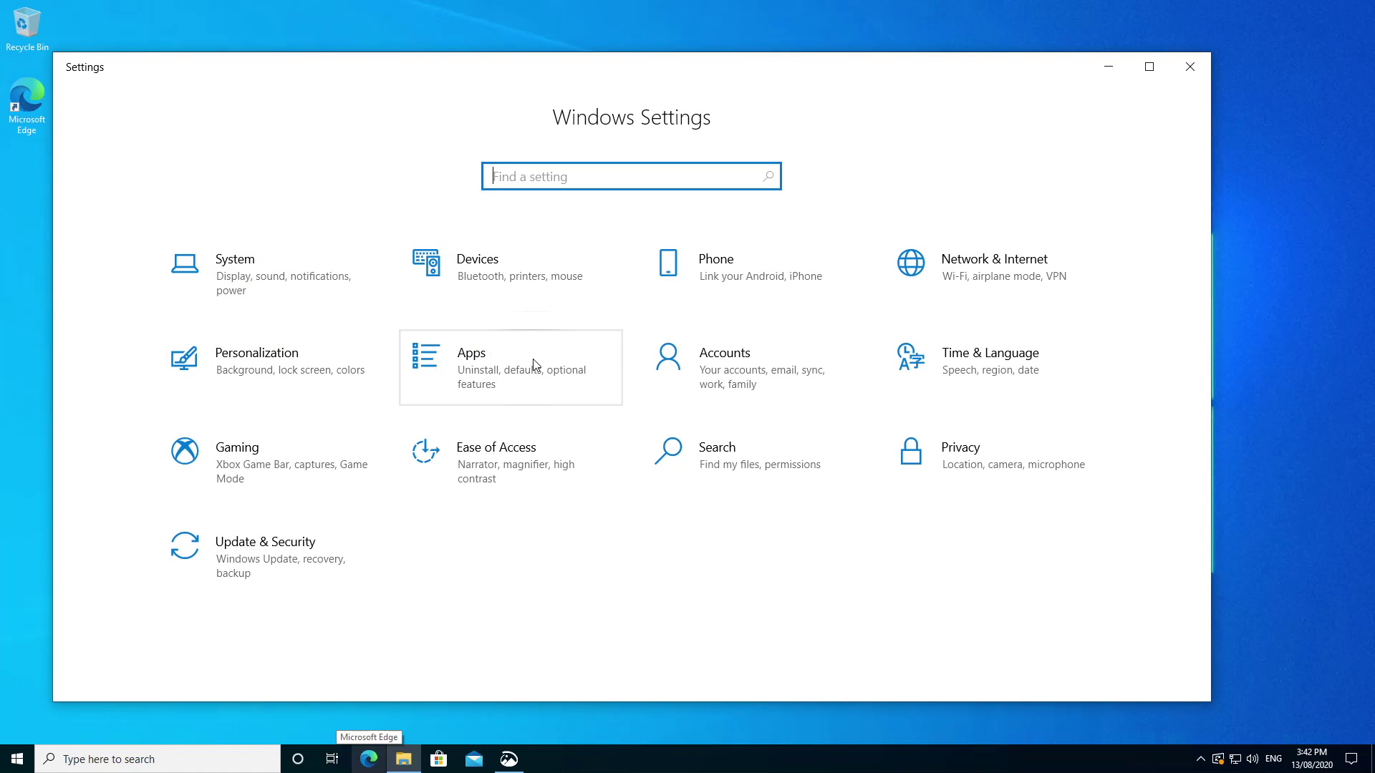
pyautogui.click(533, 363)
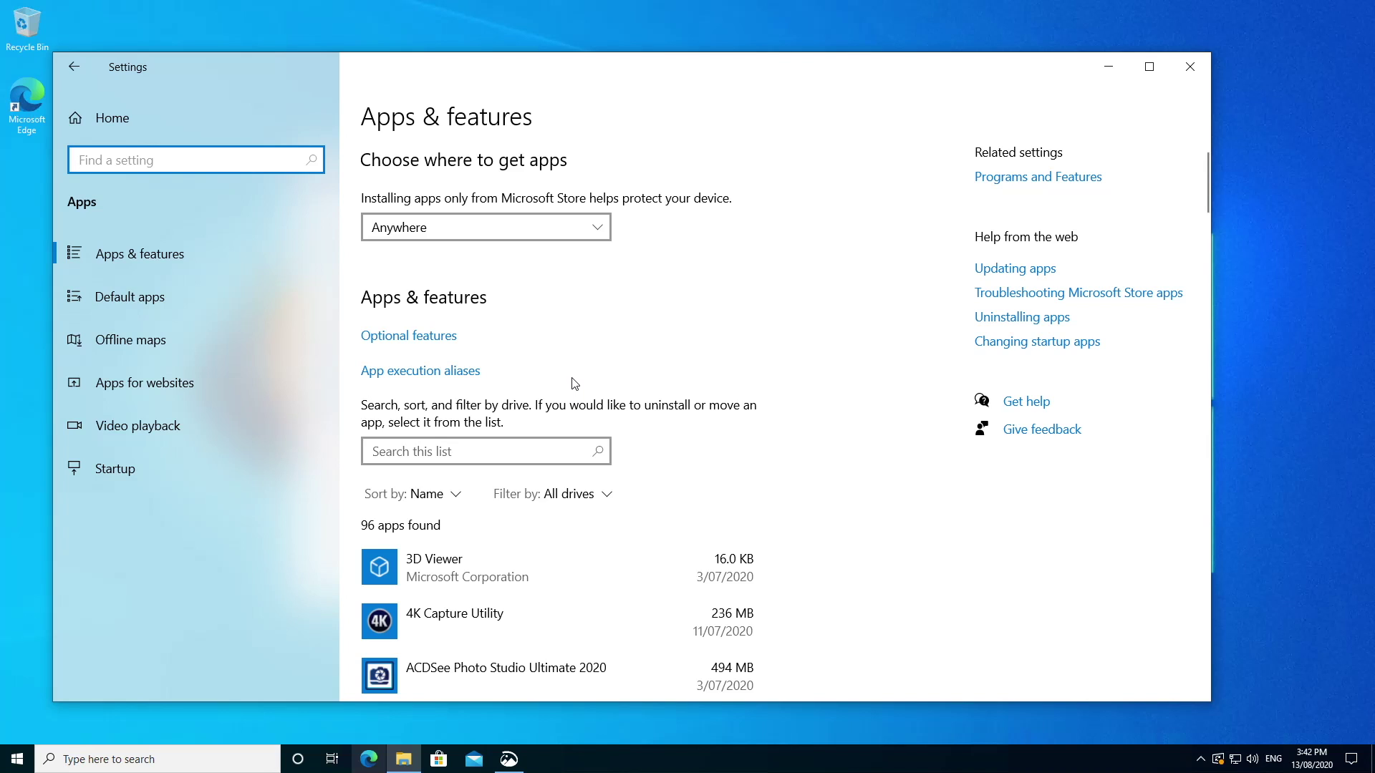
pyautogui.scroll(-4, 616, 544)
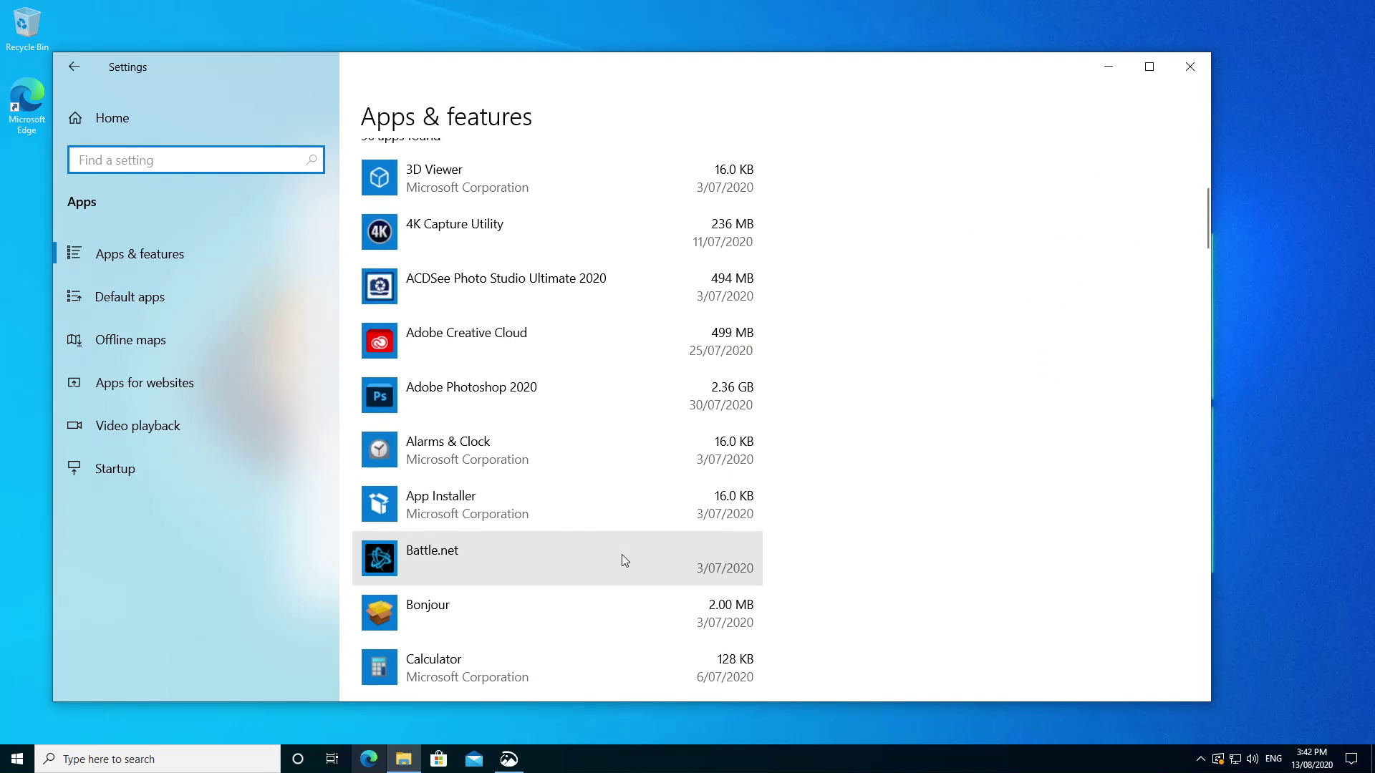
pyautogui.scroll(5, 621, 555)
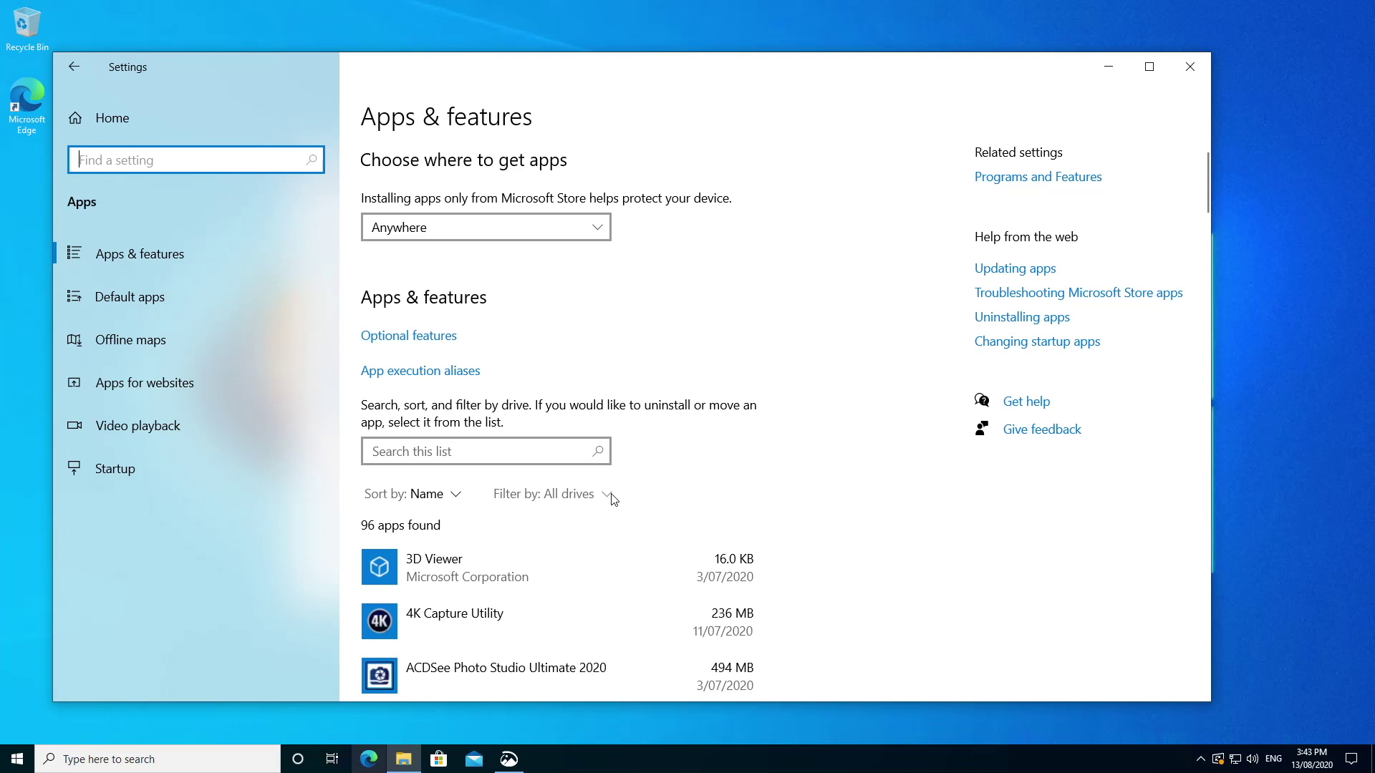
# Filter the installed apps list to Games (G:), leaving five games shown
pyautogui.click(609, 496)
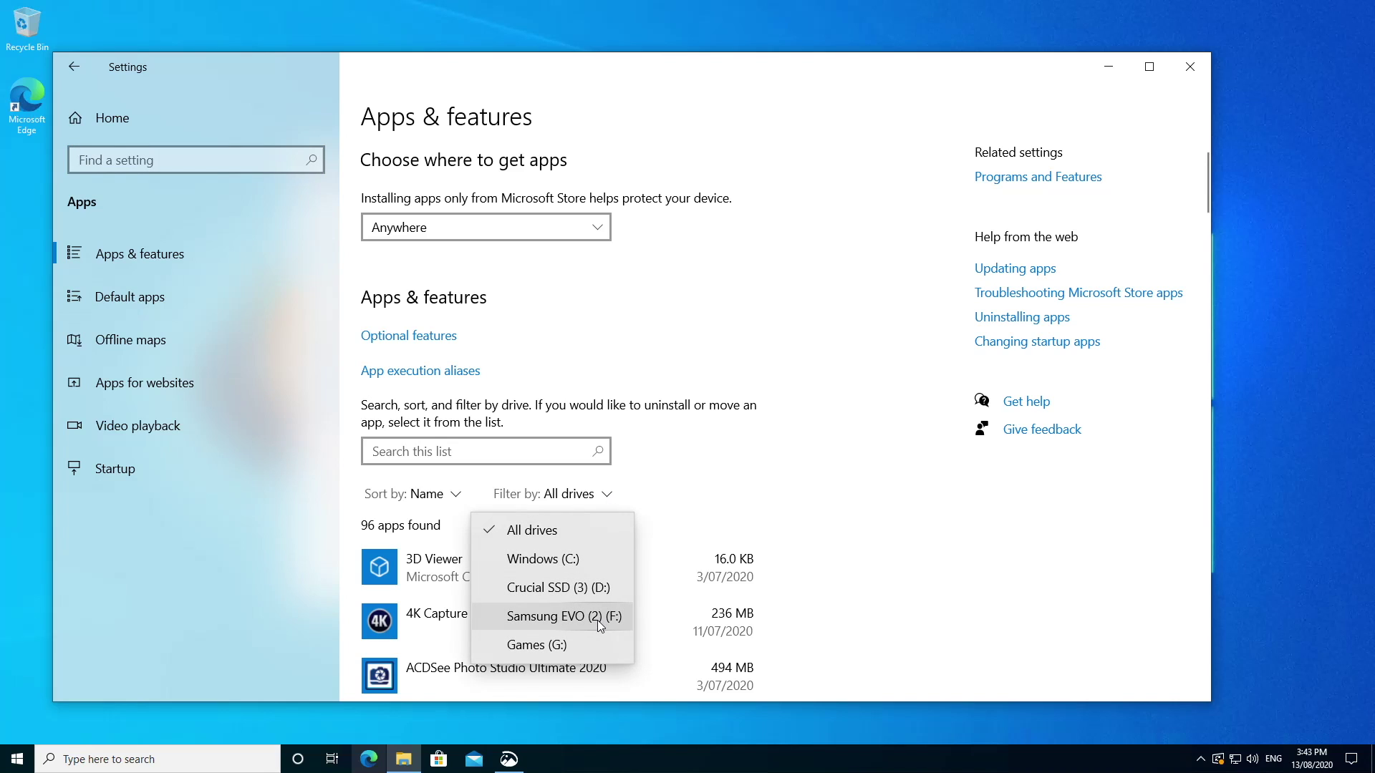
pyautogui.click(582, 643)
pyautogui.scroll(-3, 837, 575)
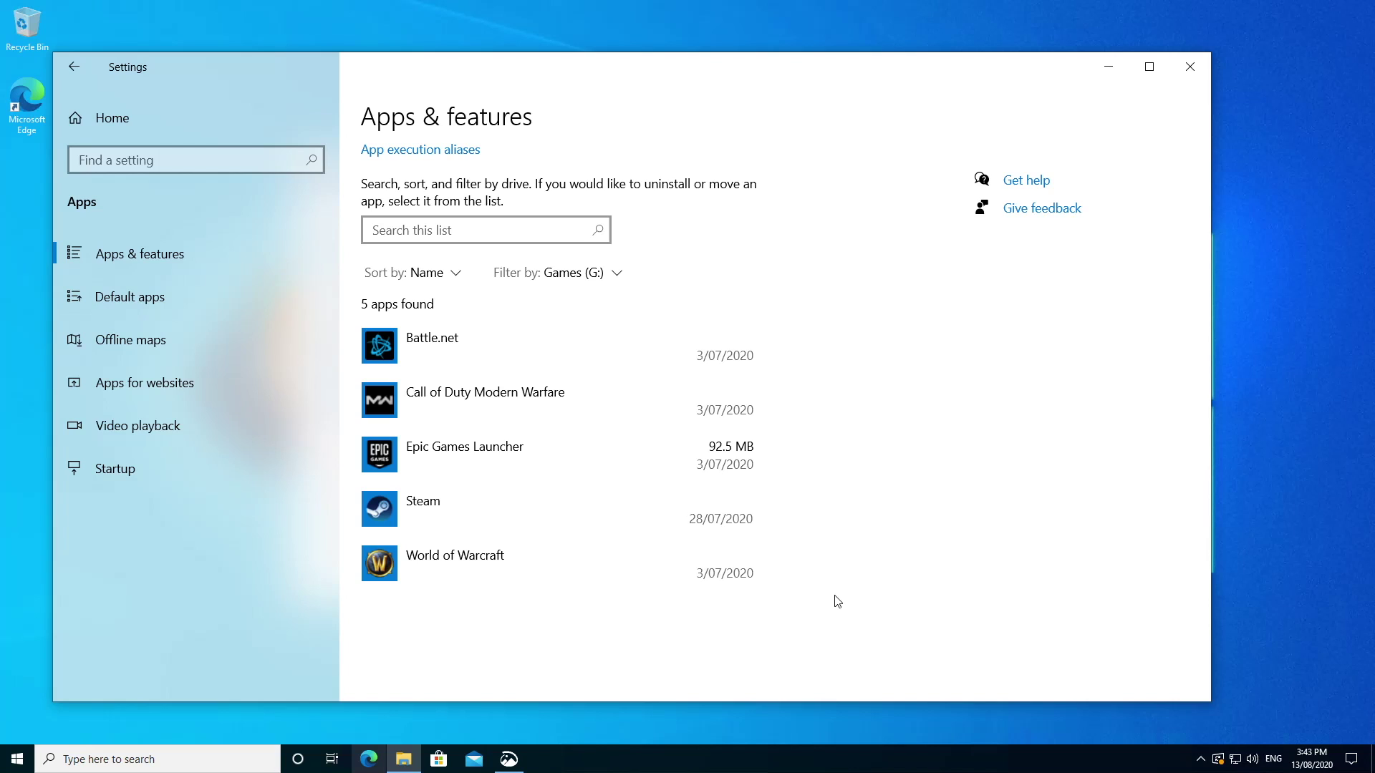
pyautogui.moveTo(406, 764)
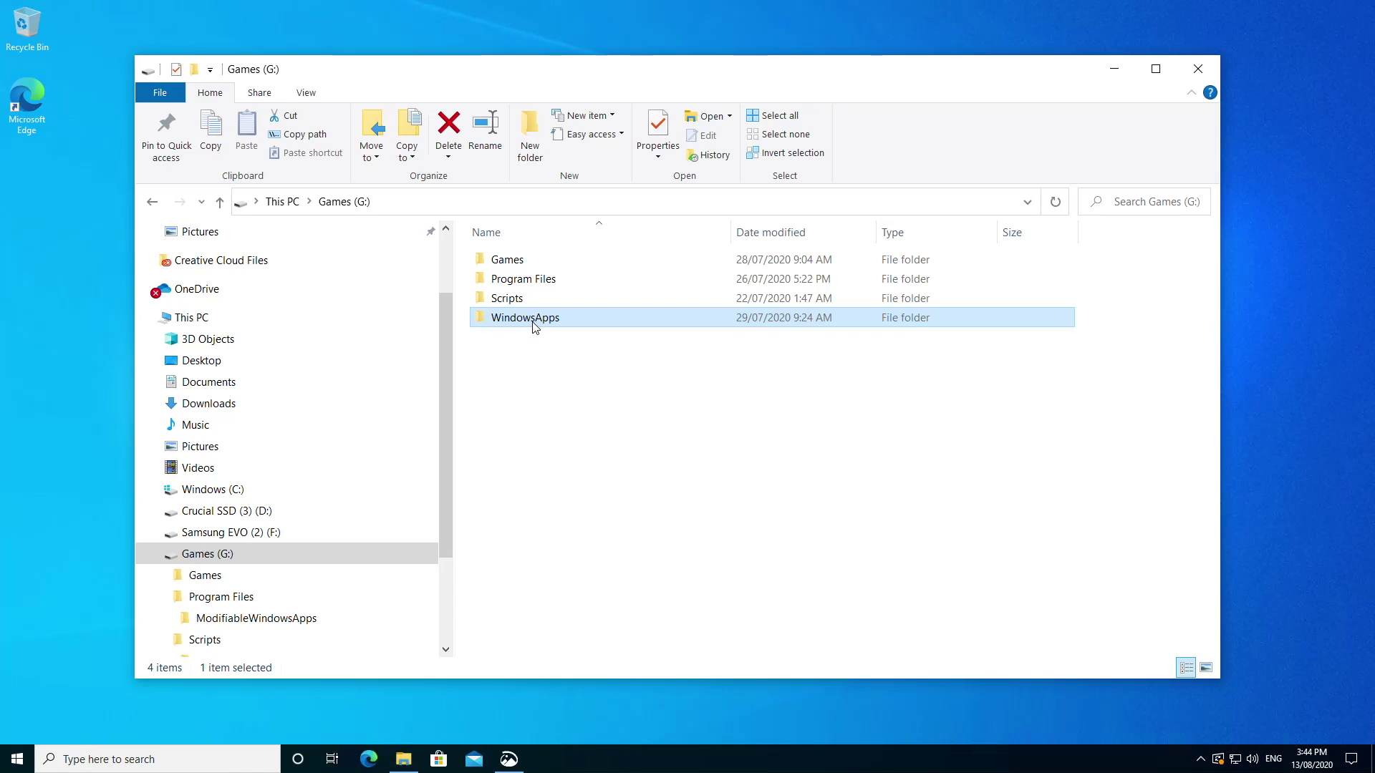
pyautogui.doubleClick(532, 321)
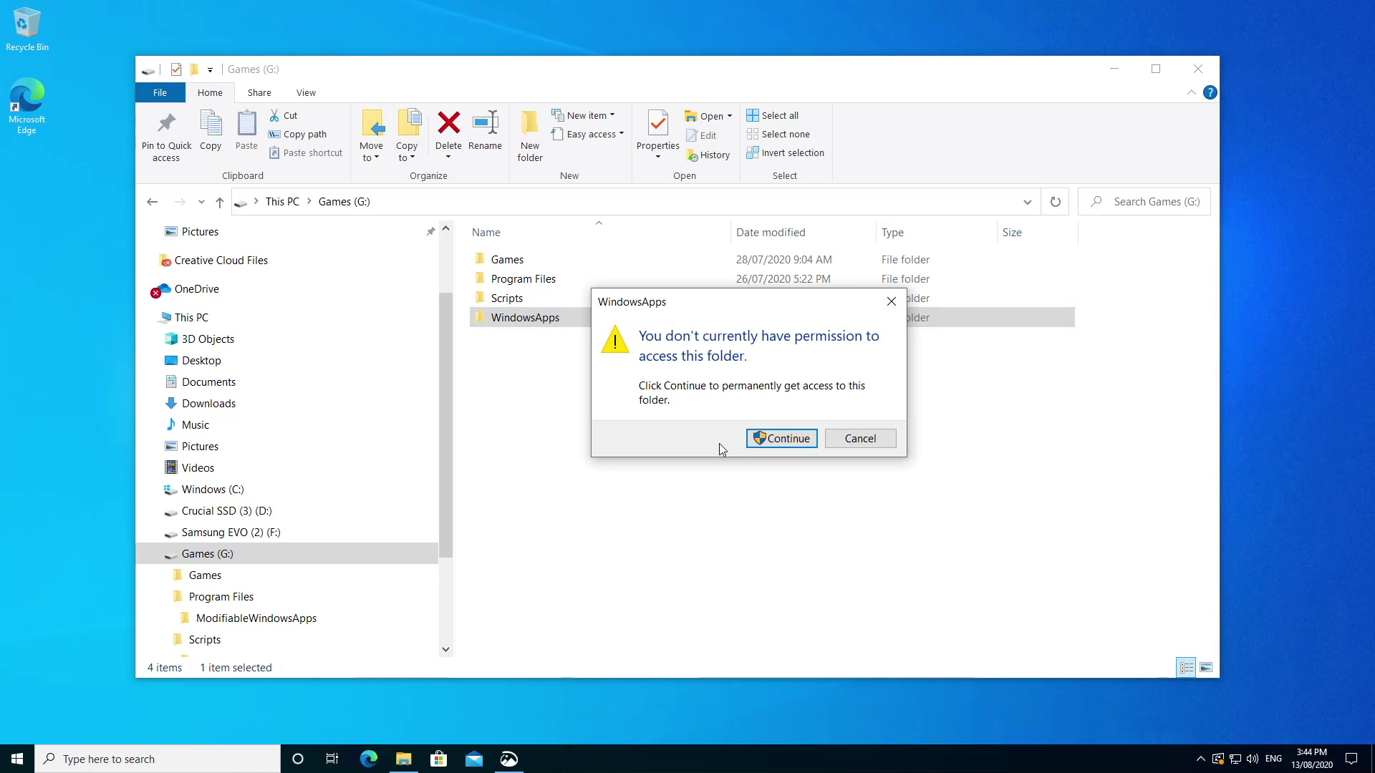
pyautogui.click(787, 438)
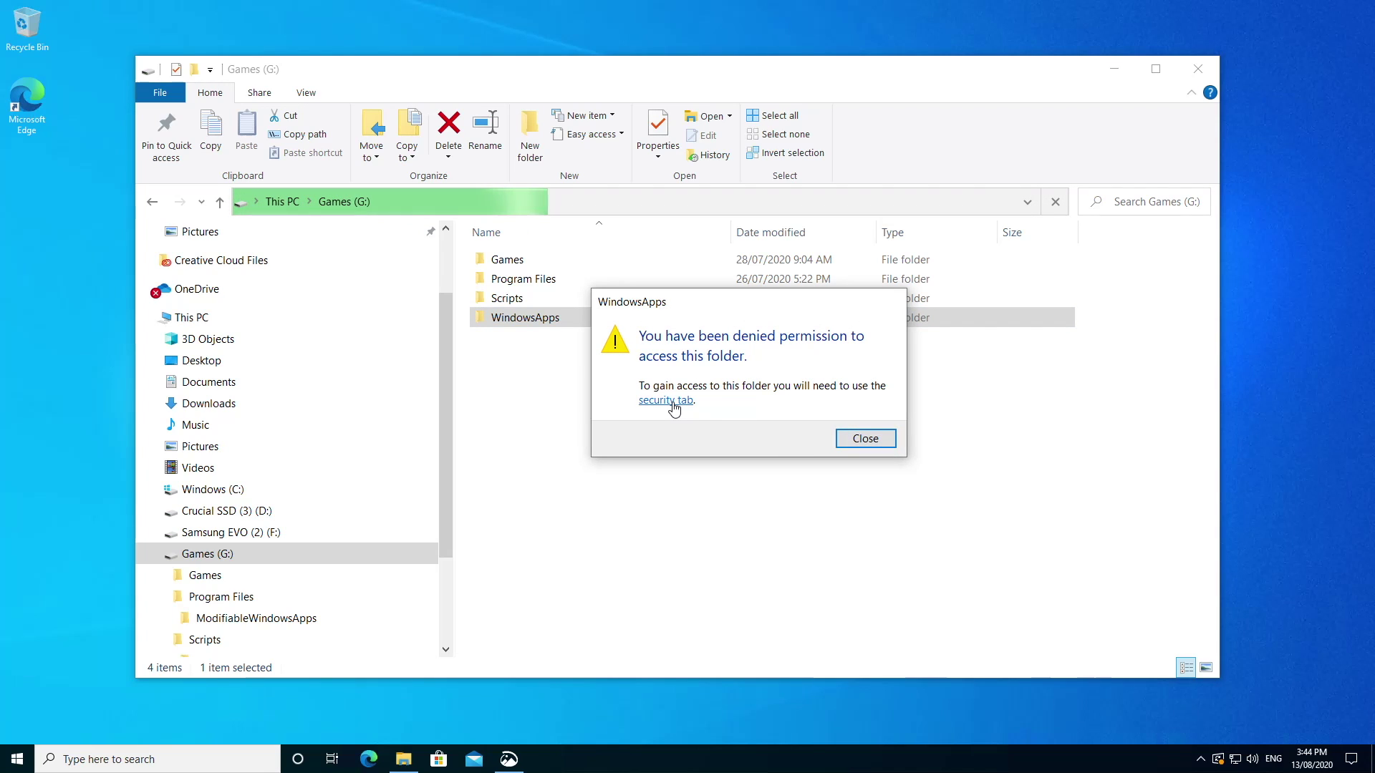
pyautogui.click(672, 403)
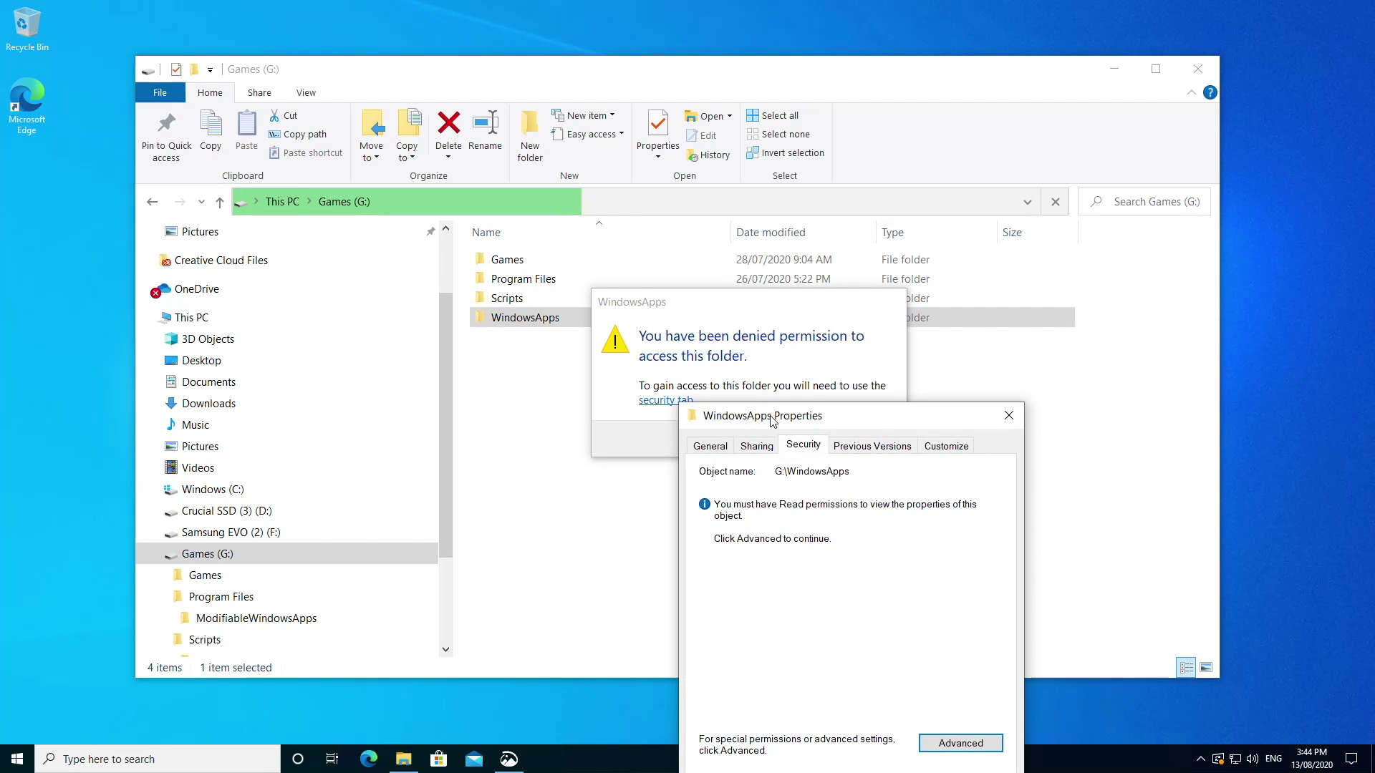
pyautogui.moveTo(761, 267); pyautogui.dragTo(722, 211)
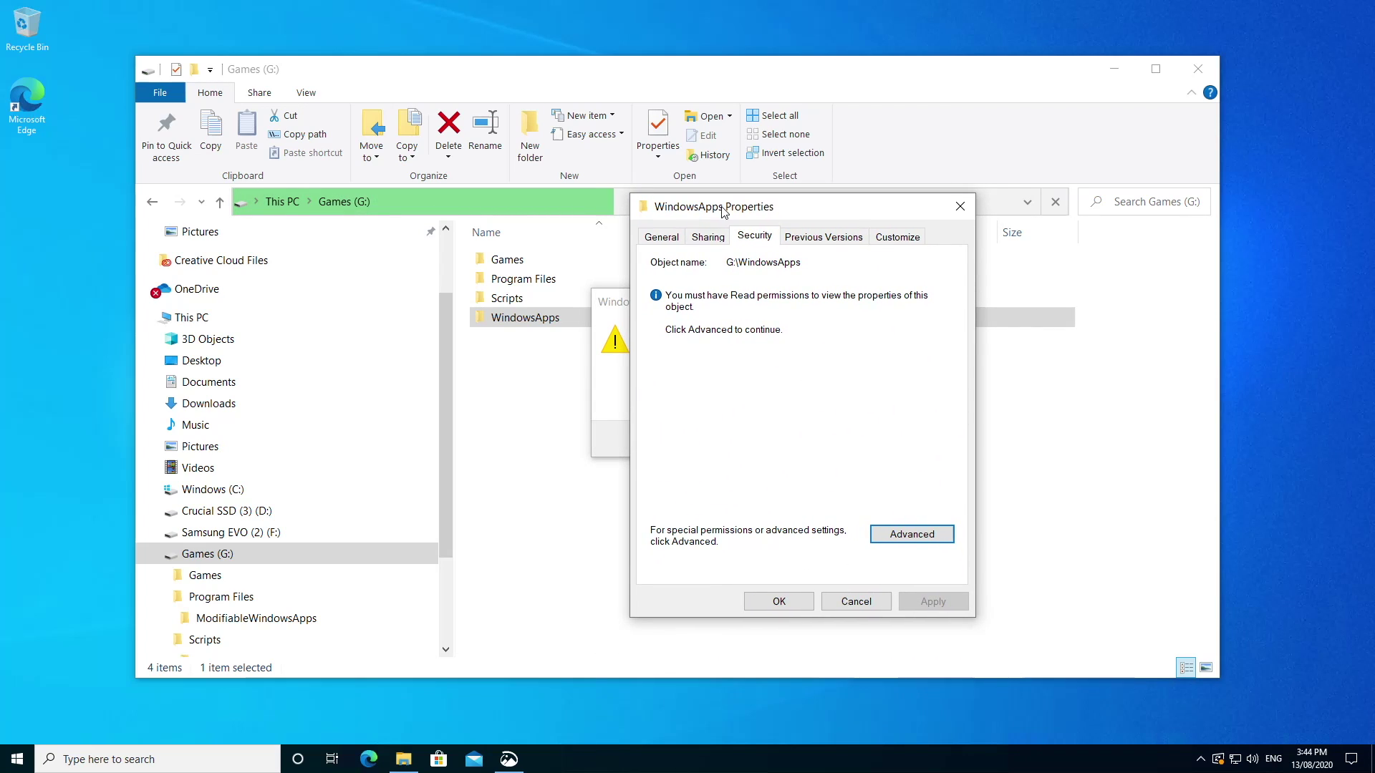
pyautogui.click(856, 602)
pyautogui.click(864, 436)
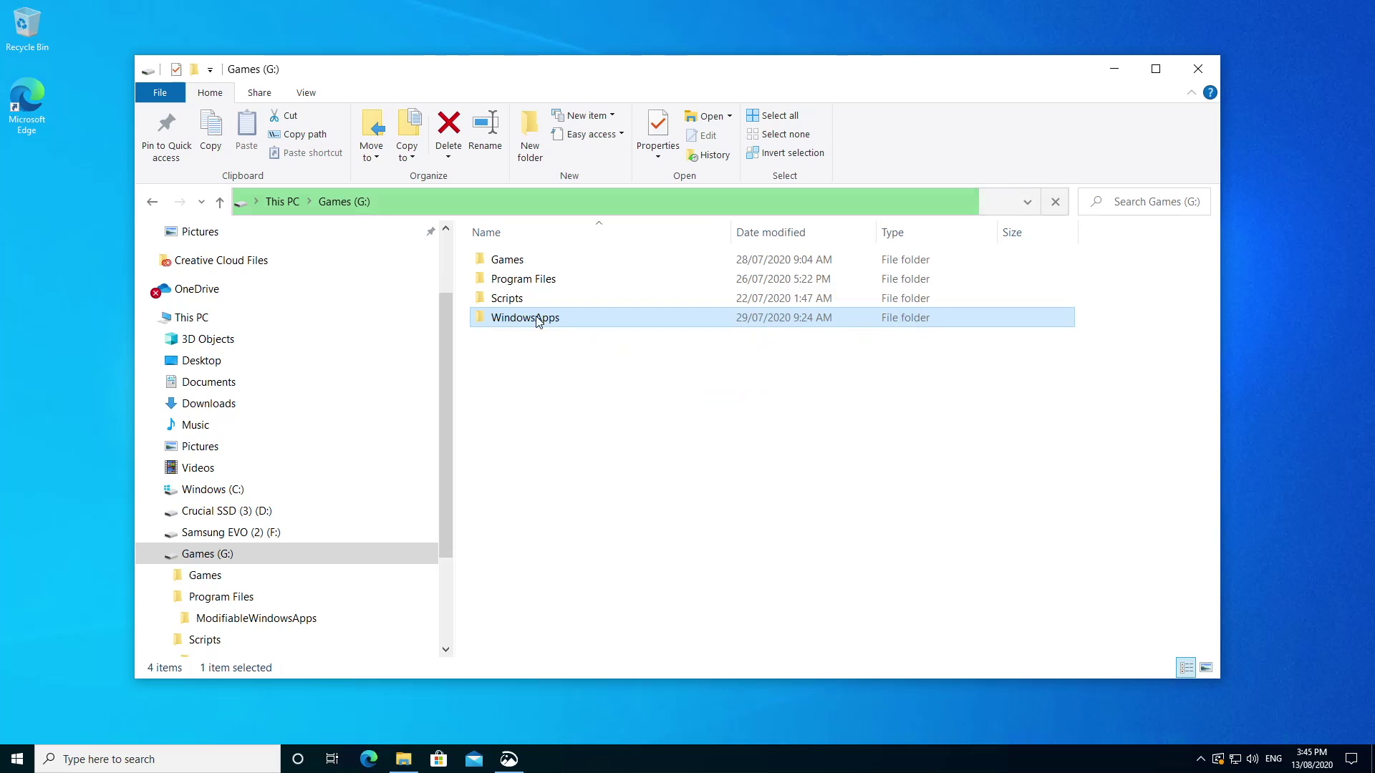
pyautogui.rightClick(525, 319)
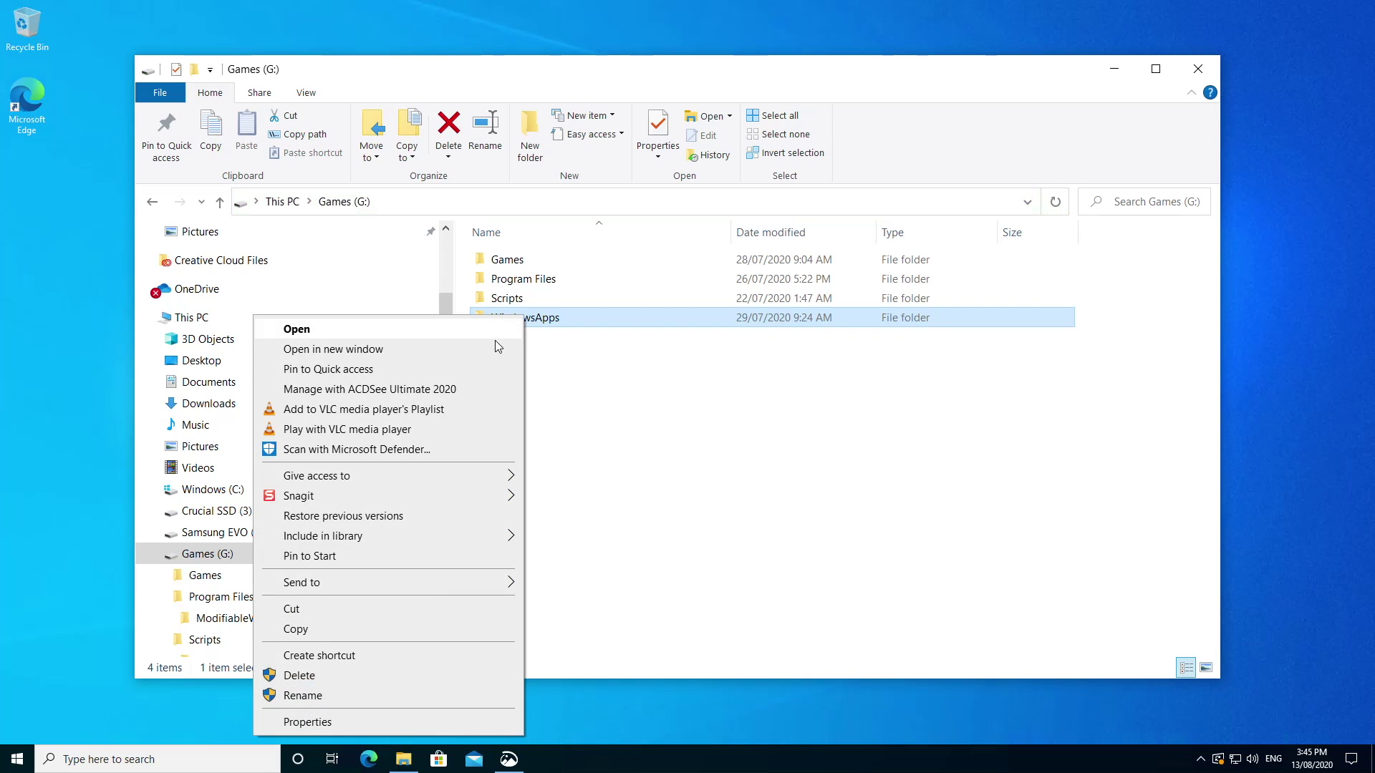
pyautogui.click(439, 723)
pyautogui.moveTo(728, 320); pyautogui.dragTo(766, 167)
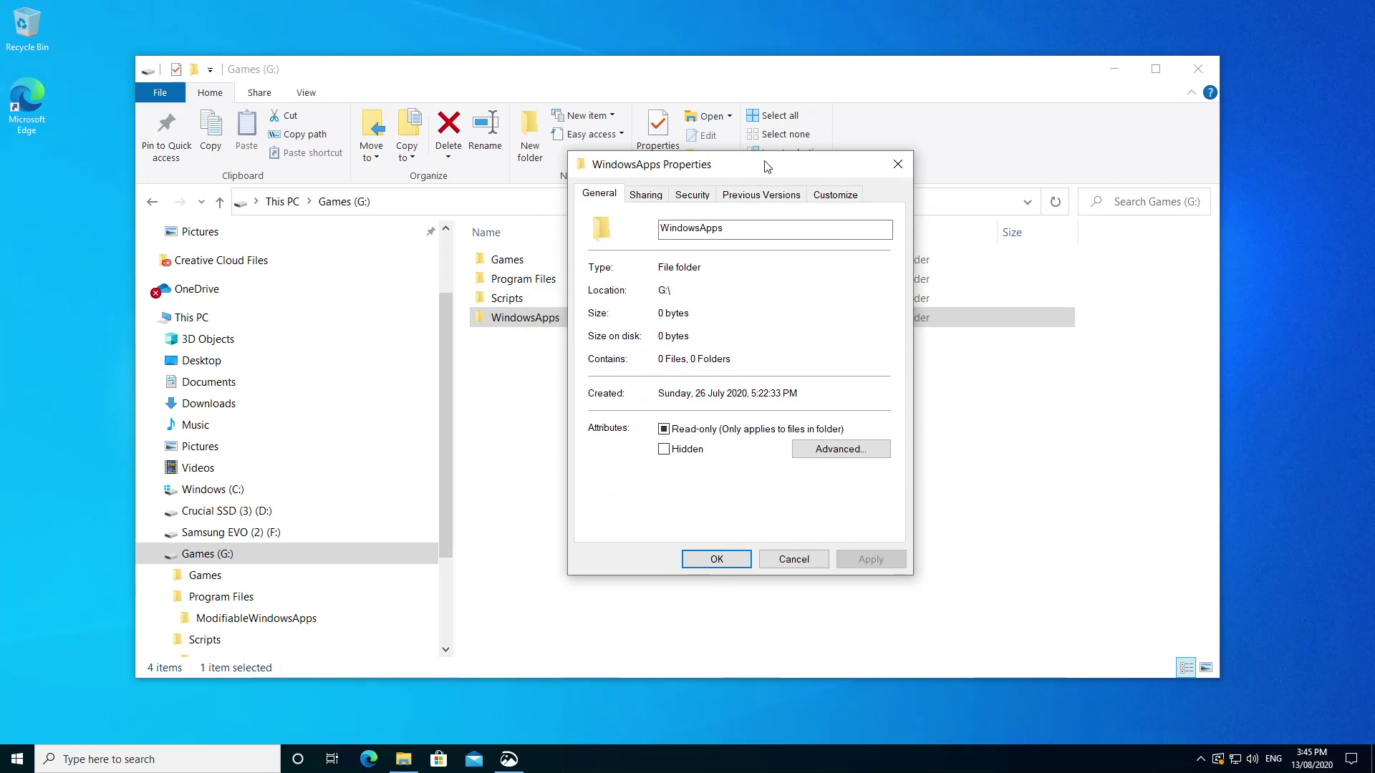
pyautogui.click(693, 196)
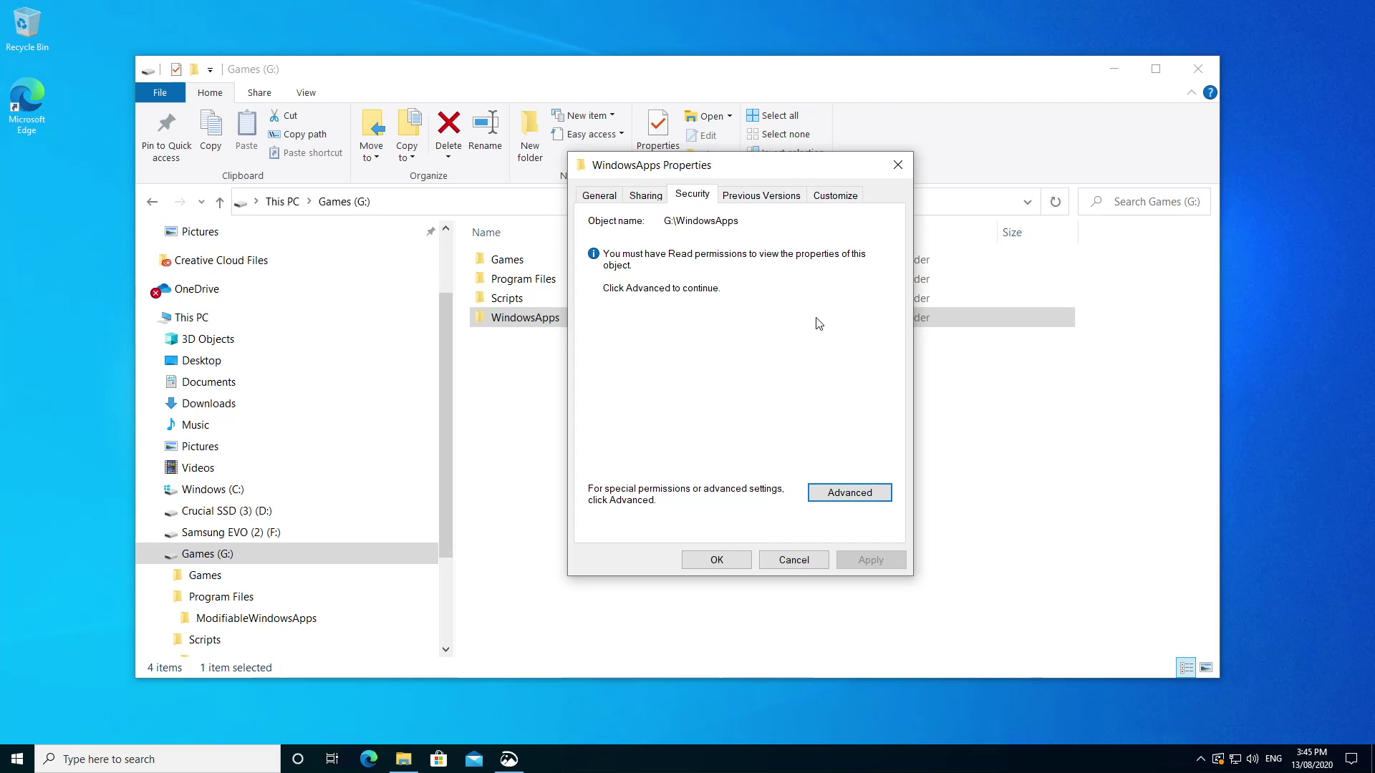
pyautogui.click(799, 563)
pyautogui.rightClick(527, 301)
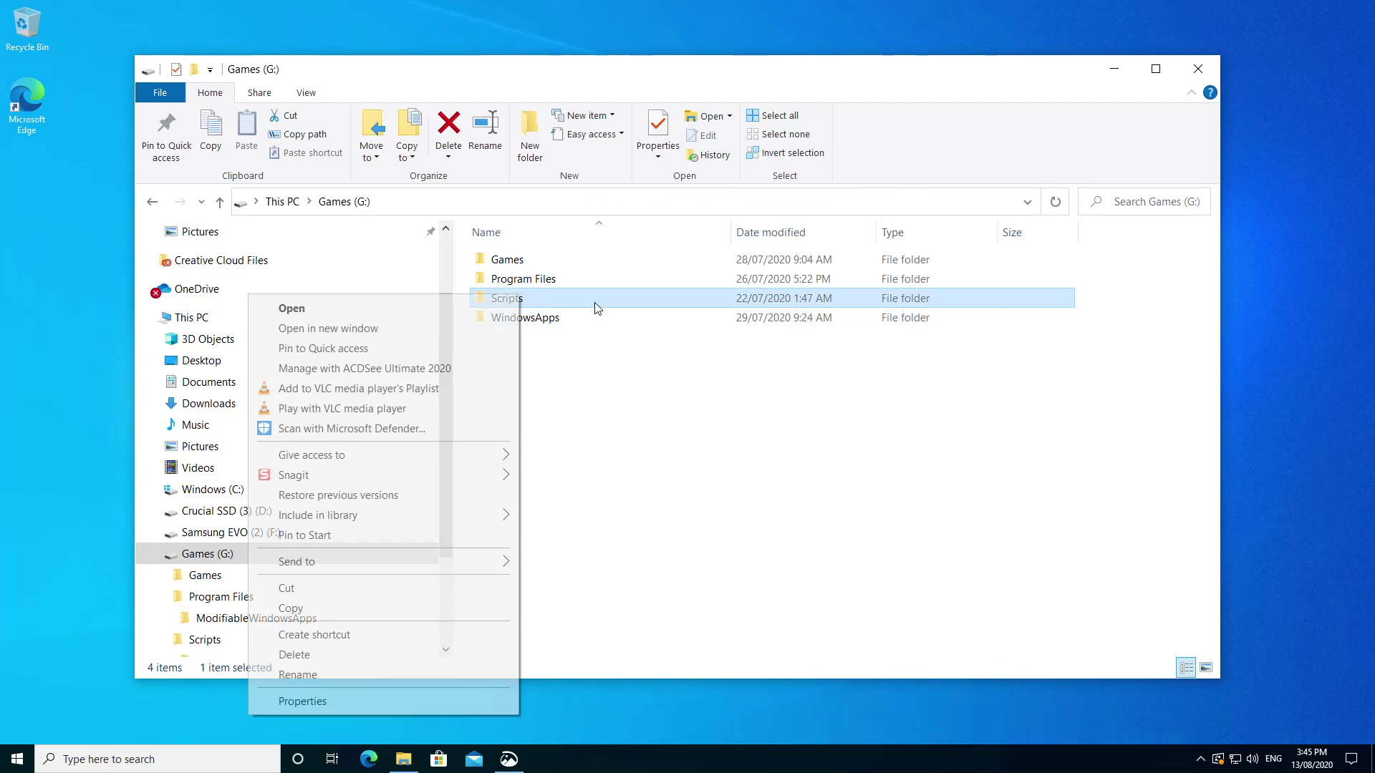
pyautogui.click(494, 701)
pyautogui.click(650, 337)
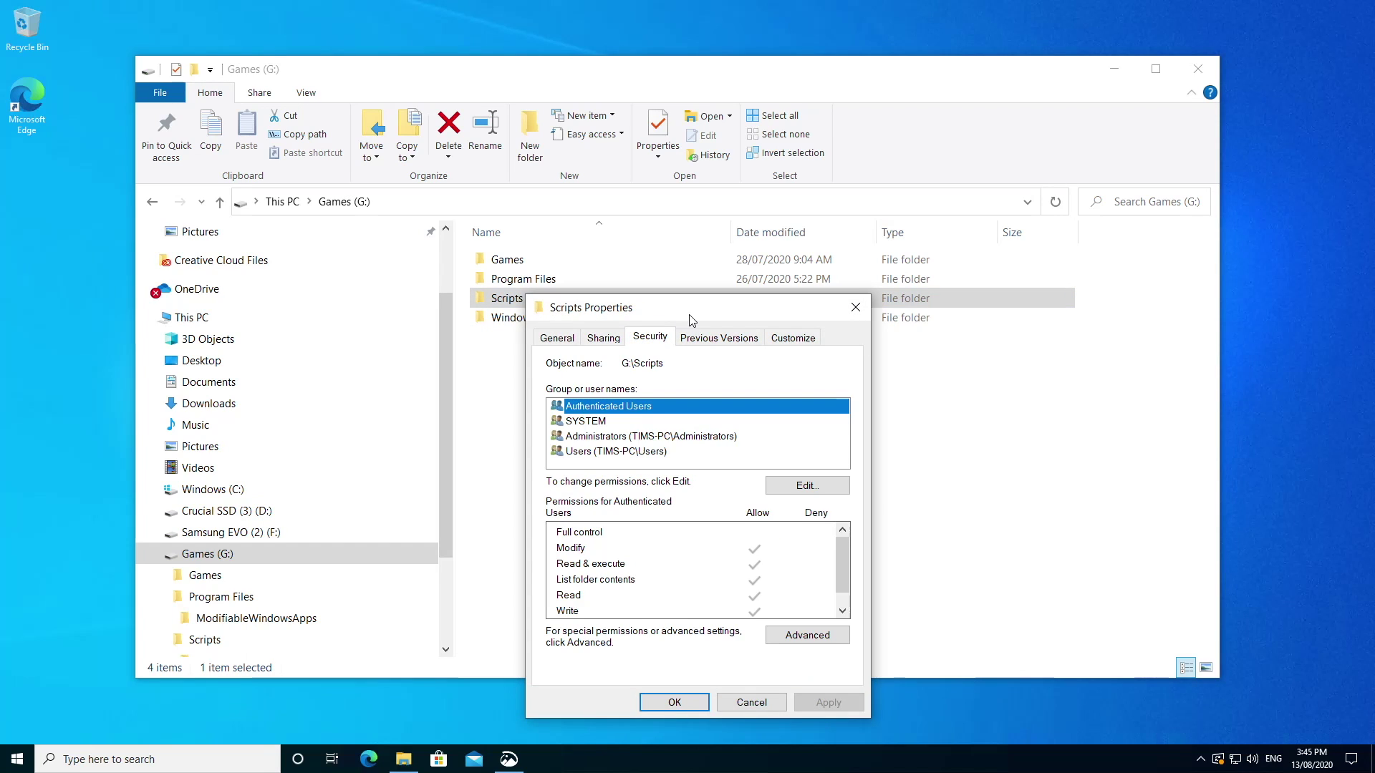
pyautogui.moveTo(691, 320); pyautogui.dragTo(722, 217)
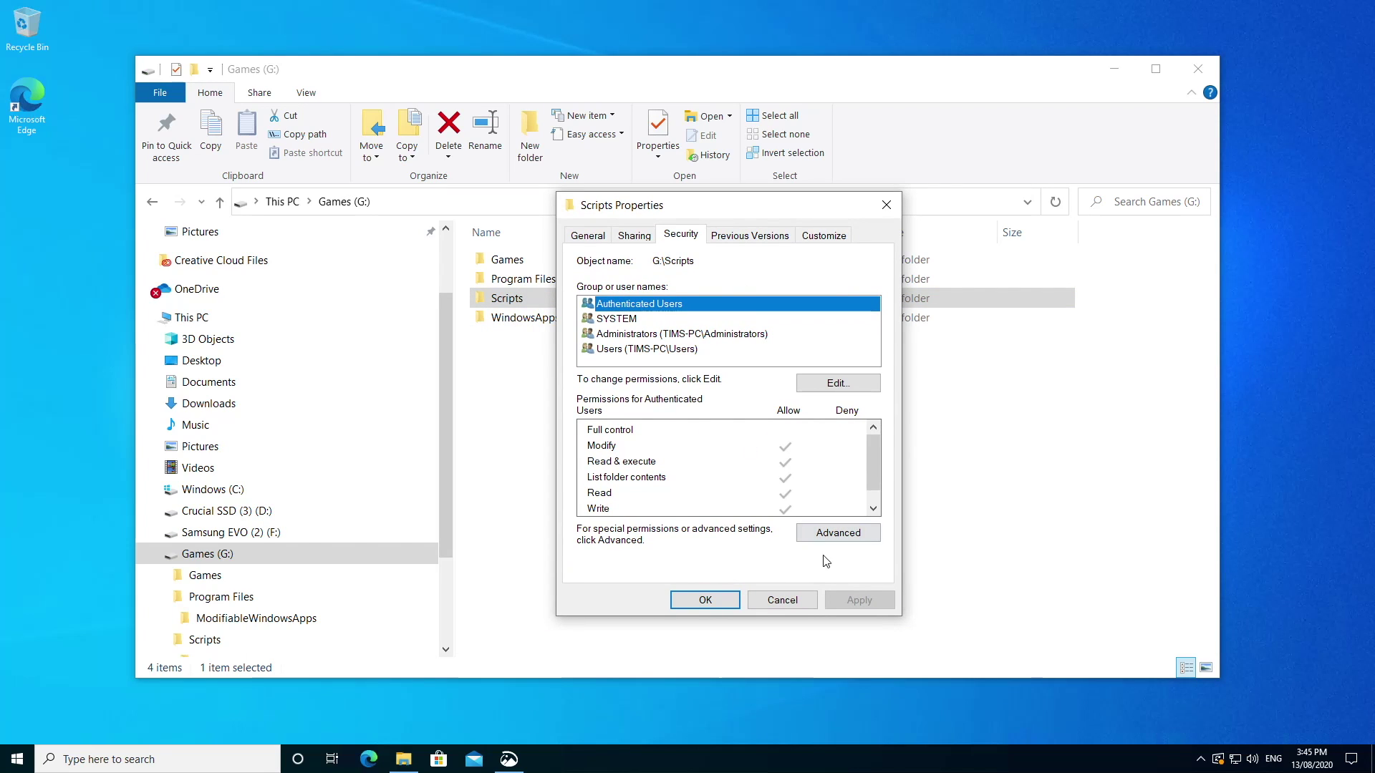
pyautogui.click(786, 599)
pyautogui.click(560, 322)
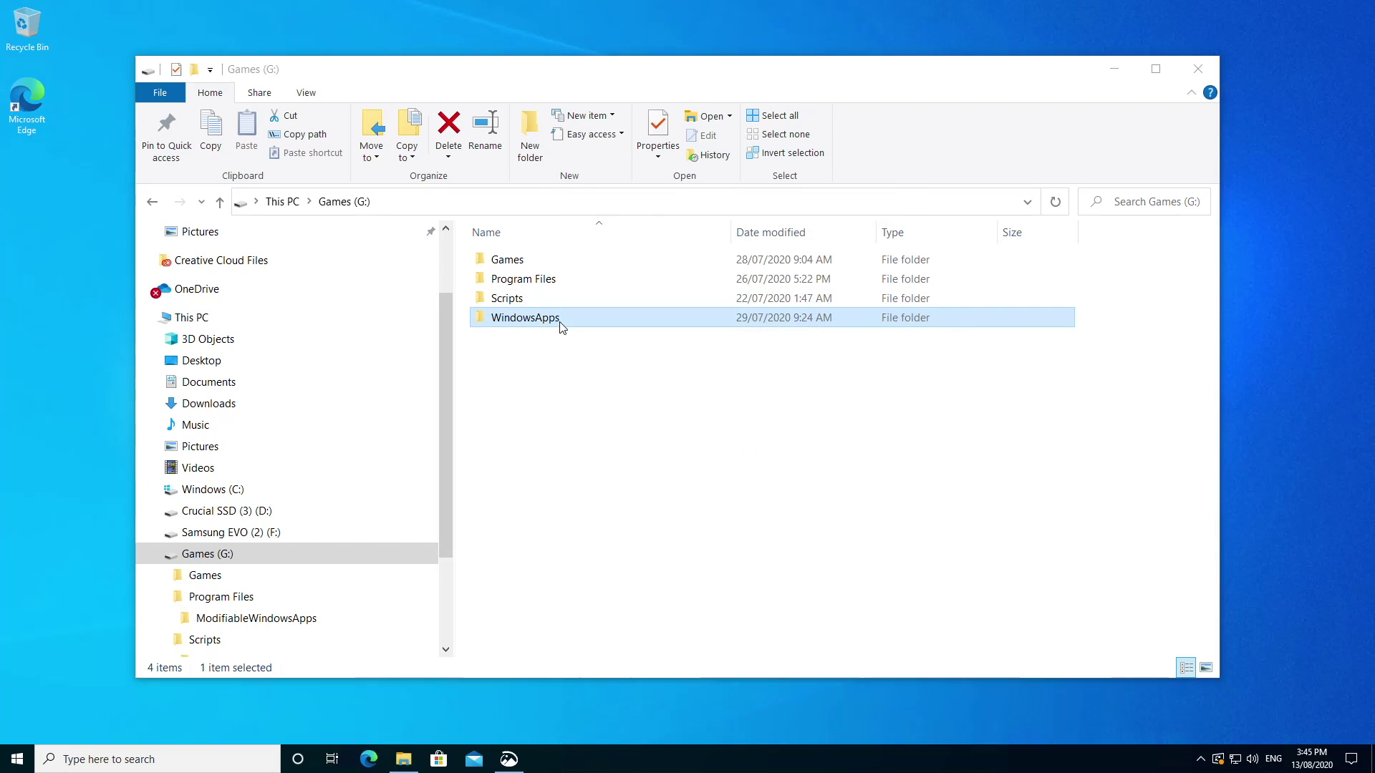
# Open WindowsApps' Advanced Security Settings with administrative permissions, showing TrustedInstaller as owner
pyautogui.doubleClick(561, 318)
pyautogui.click(782, 436)
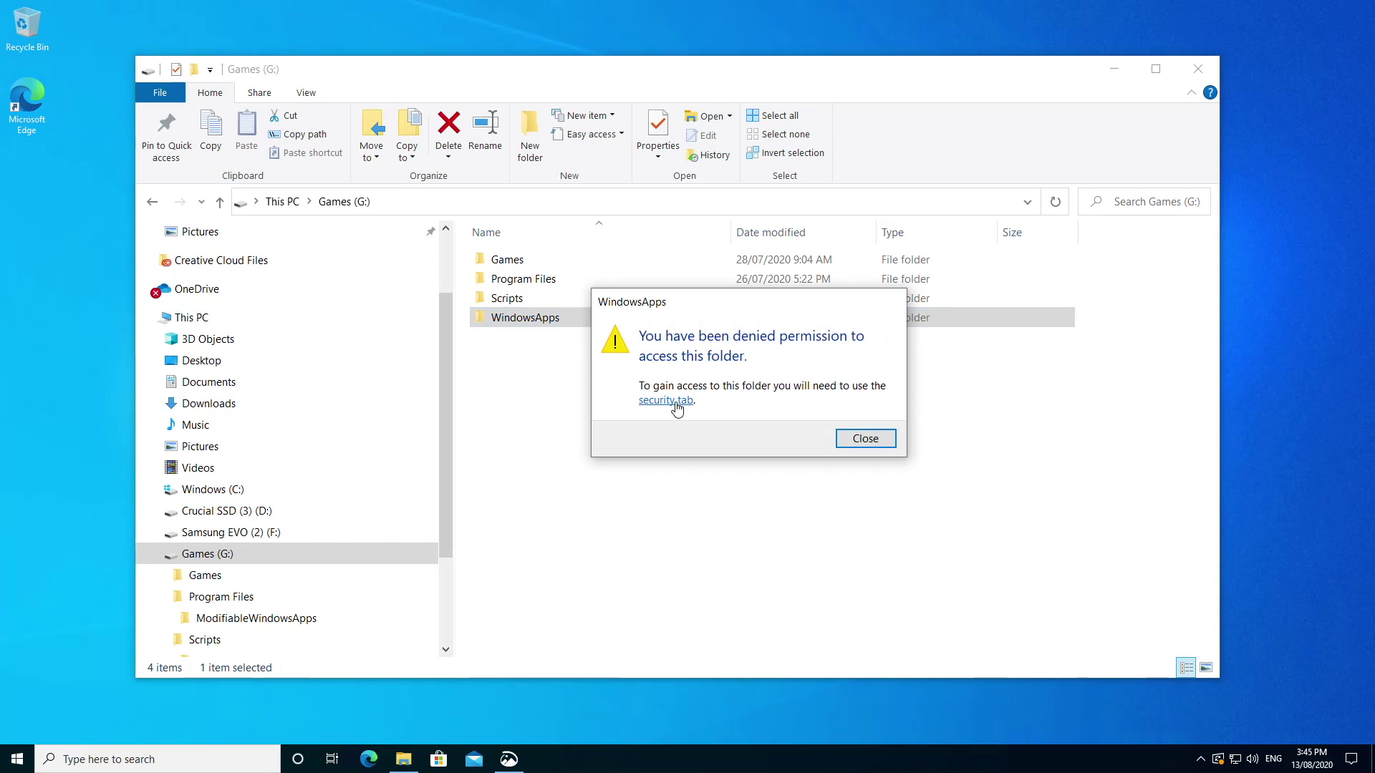
pyautogui.click(675, 405)
pyautogui.moveTo(830, 672); pyautogui.dragTo(778, 171)
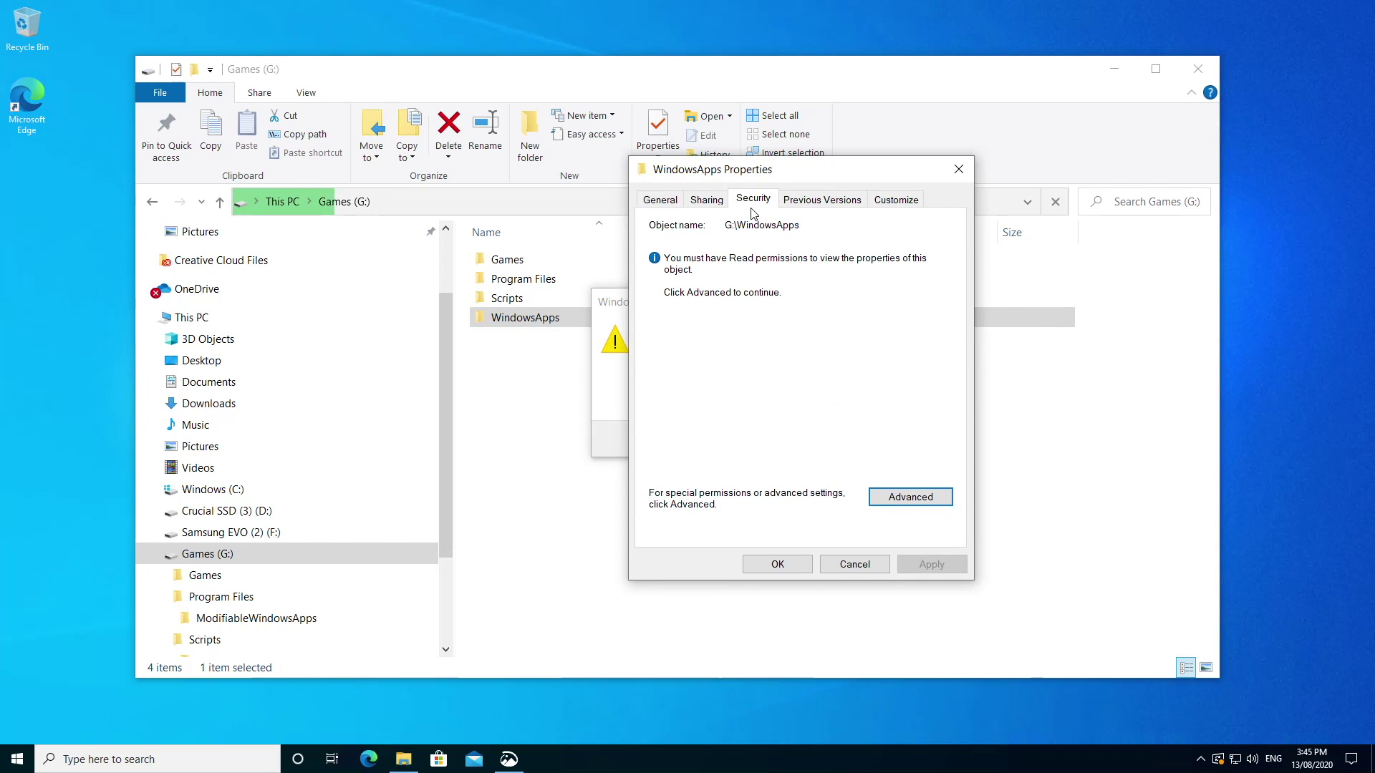
pyautogui.click(898, 500)
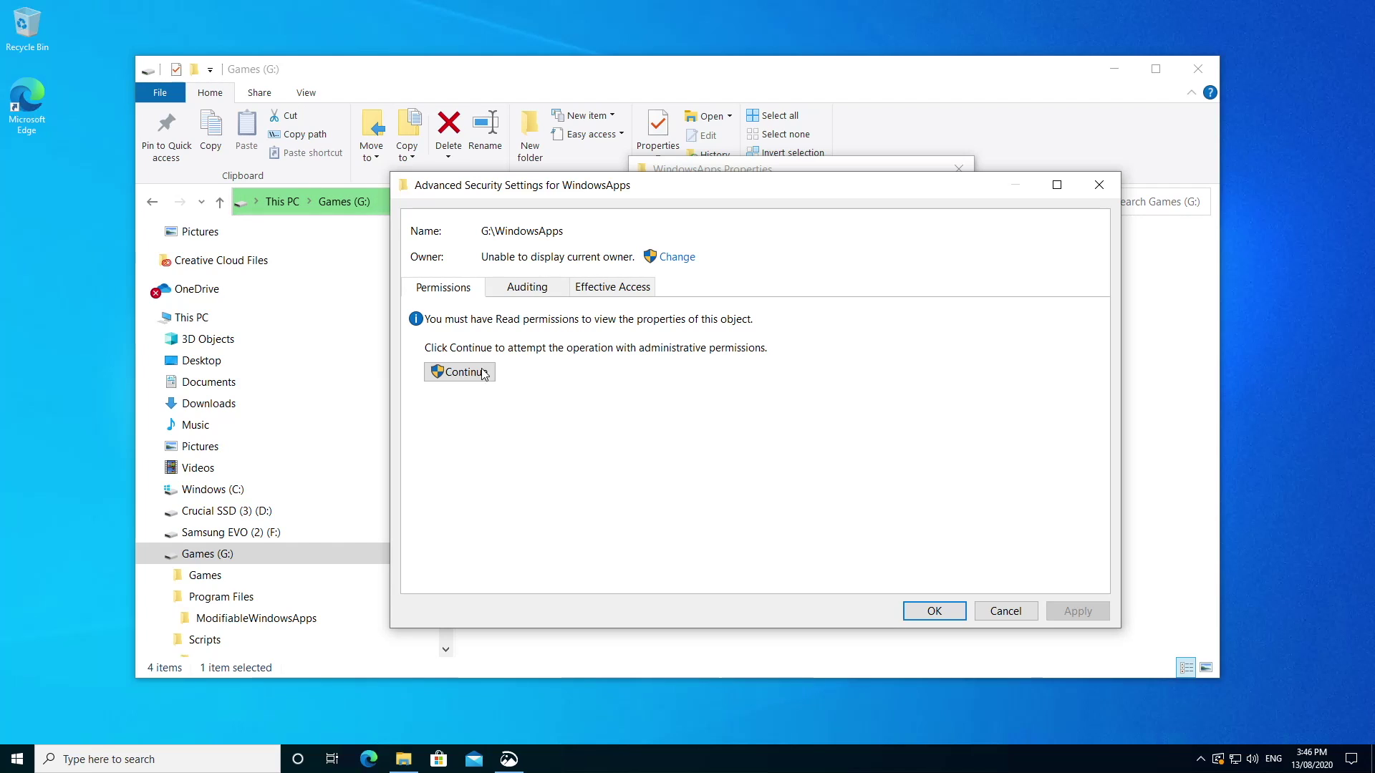
pyautogui.click(461, 373)
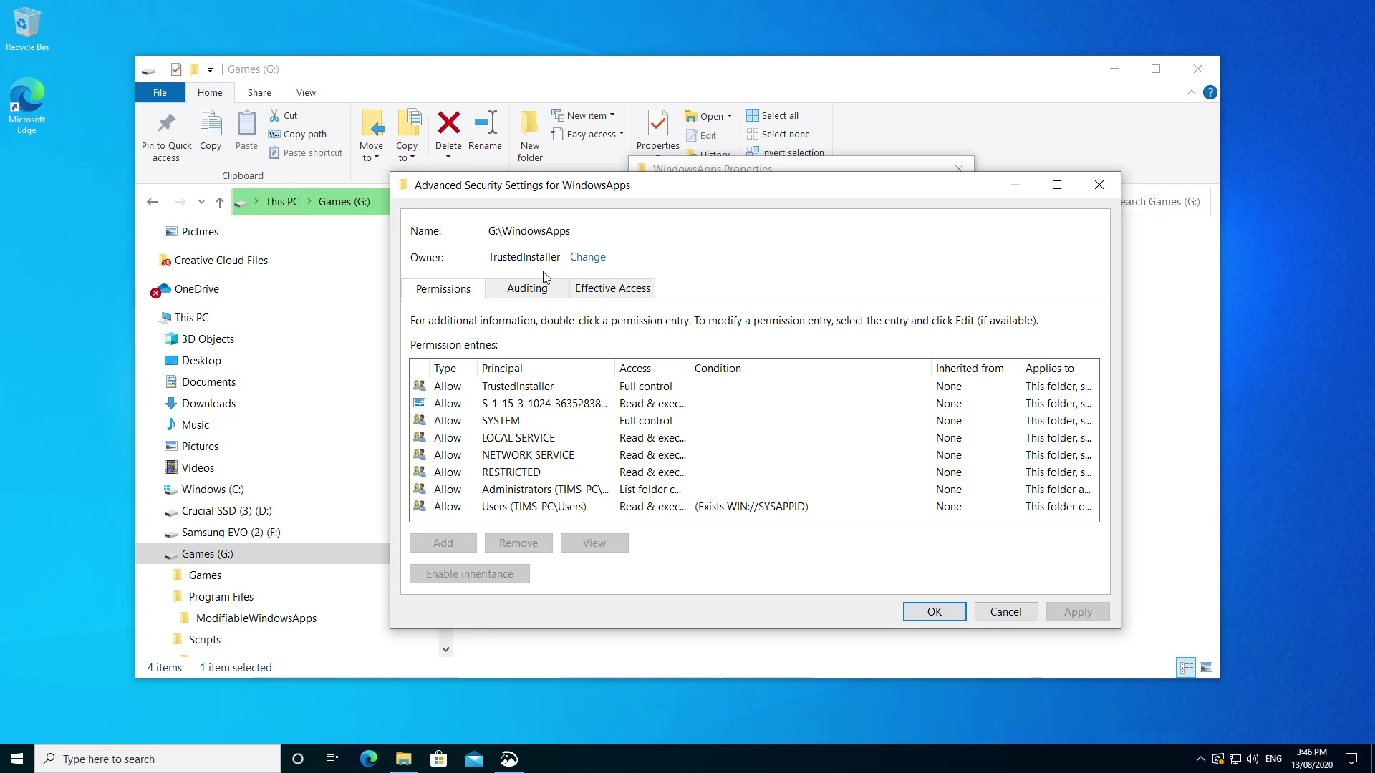
# Start changing the WindowsApps owner, enter the user account name and check it
pyautogui.click(587, 257)
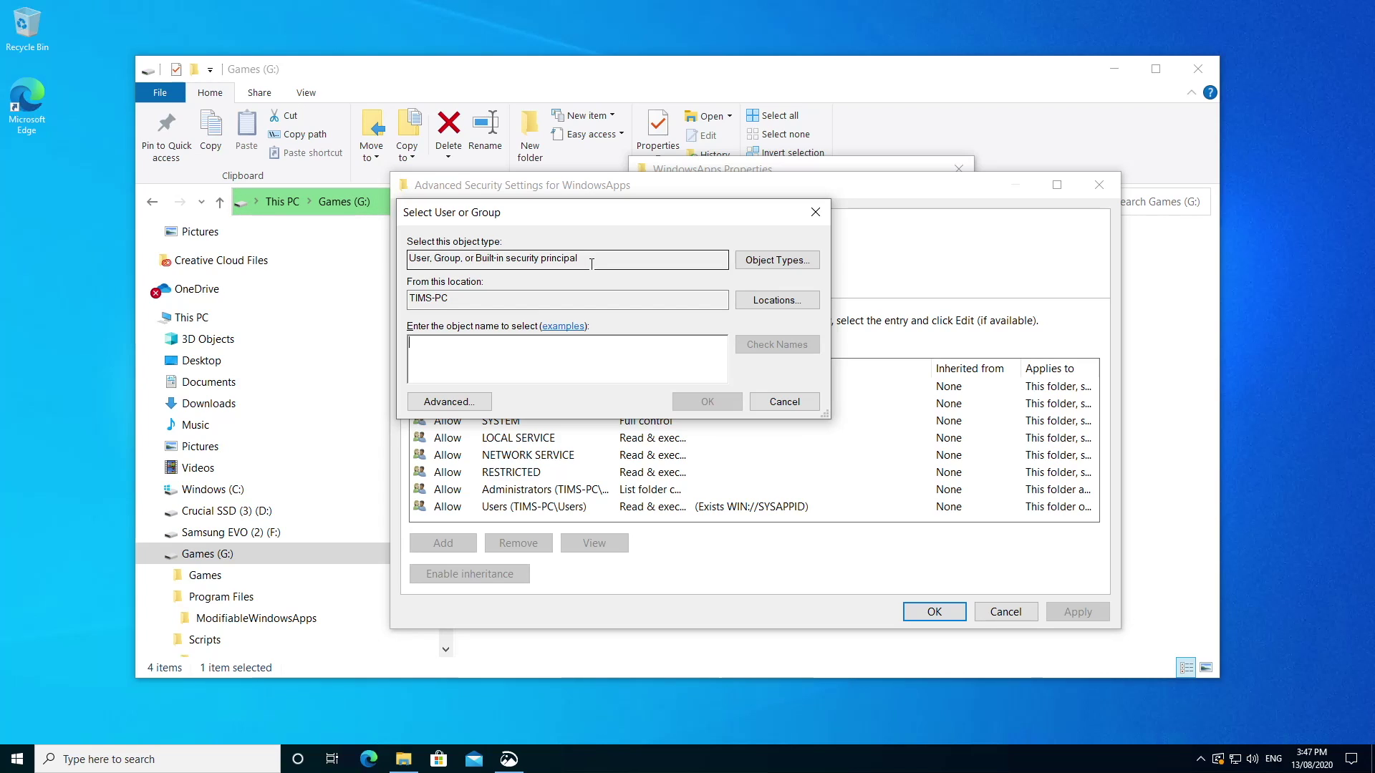
pyautogui.write('tim')
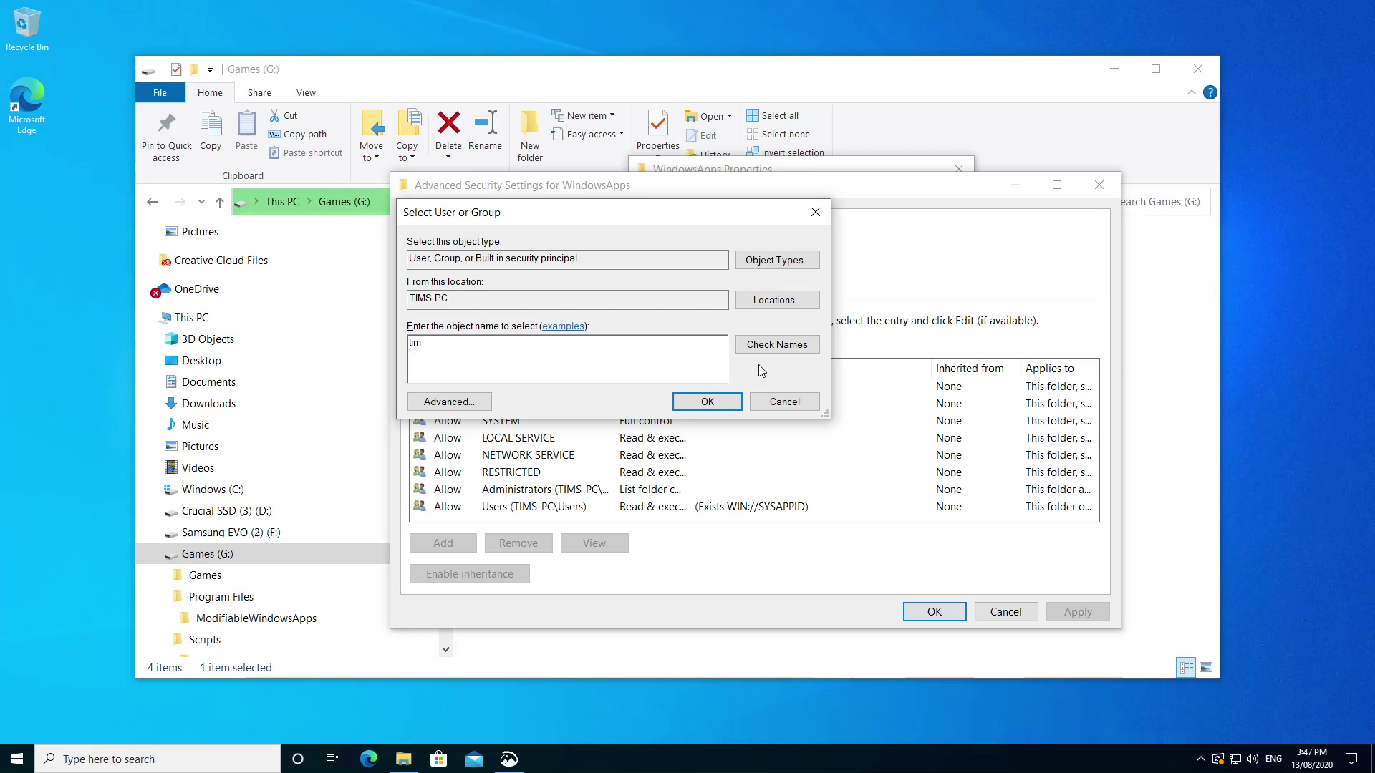
pyautogui.click(772, 349)
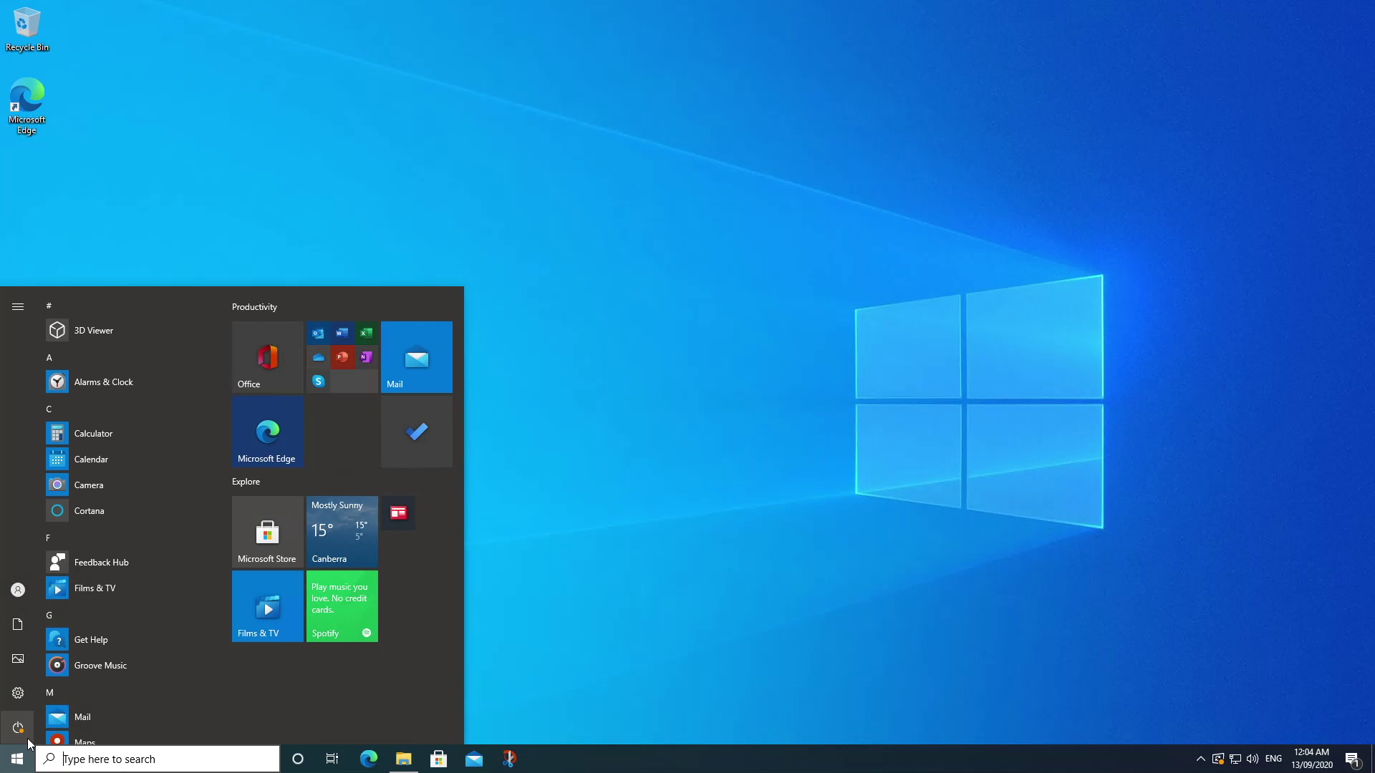
# Open Command Prompt and run whoami to show the signed-in account name
pyautogui.write('cmd')
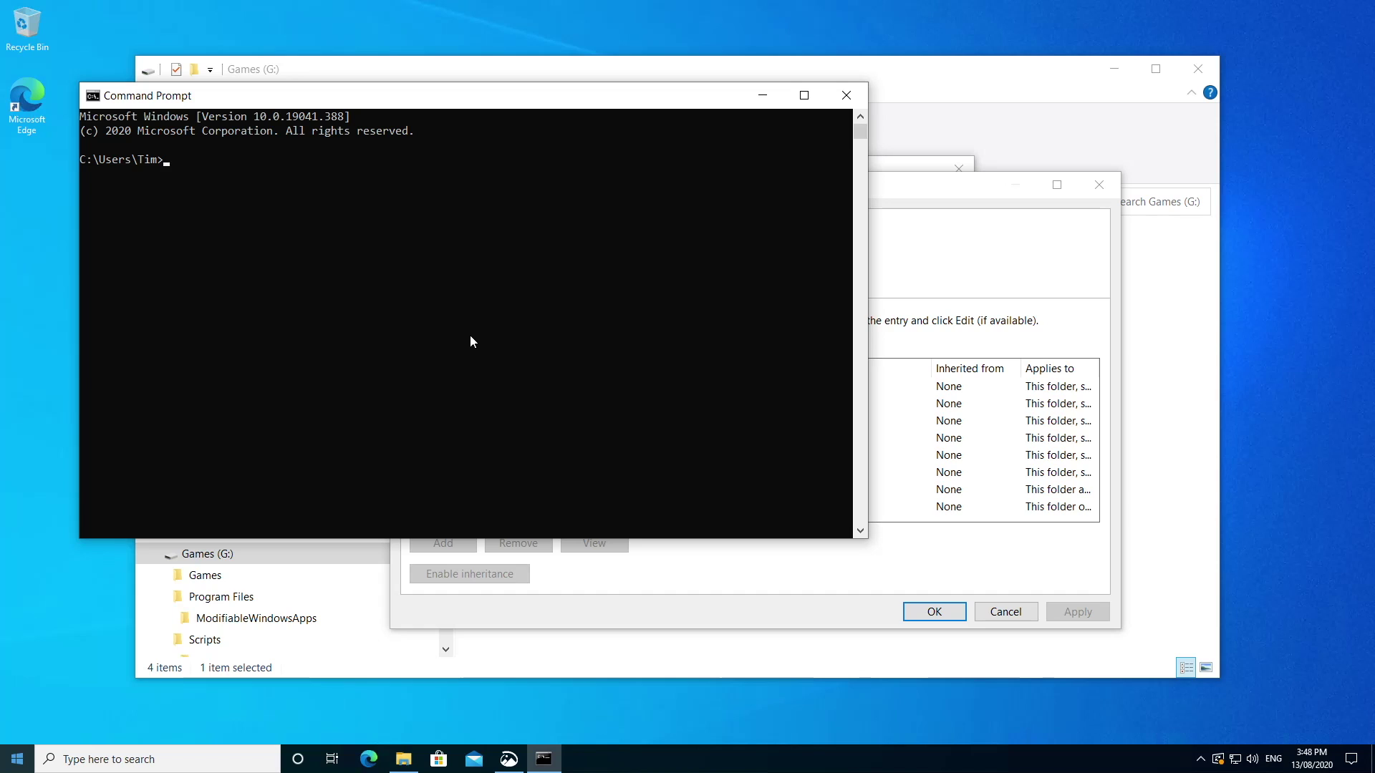
pyautogui.write('whoami')
pyautogui.press('Return')
# Select the full computer\user account name in the whoami output
pyautogui.moveTo(84, 177); pyautogui.dragTo(121, 180)
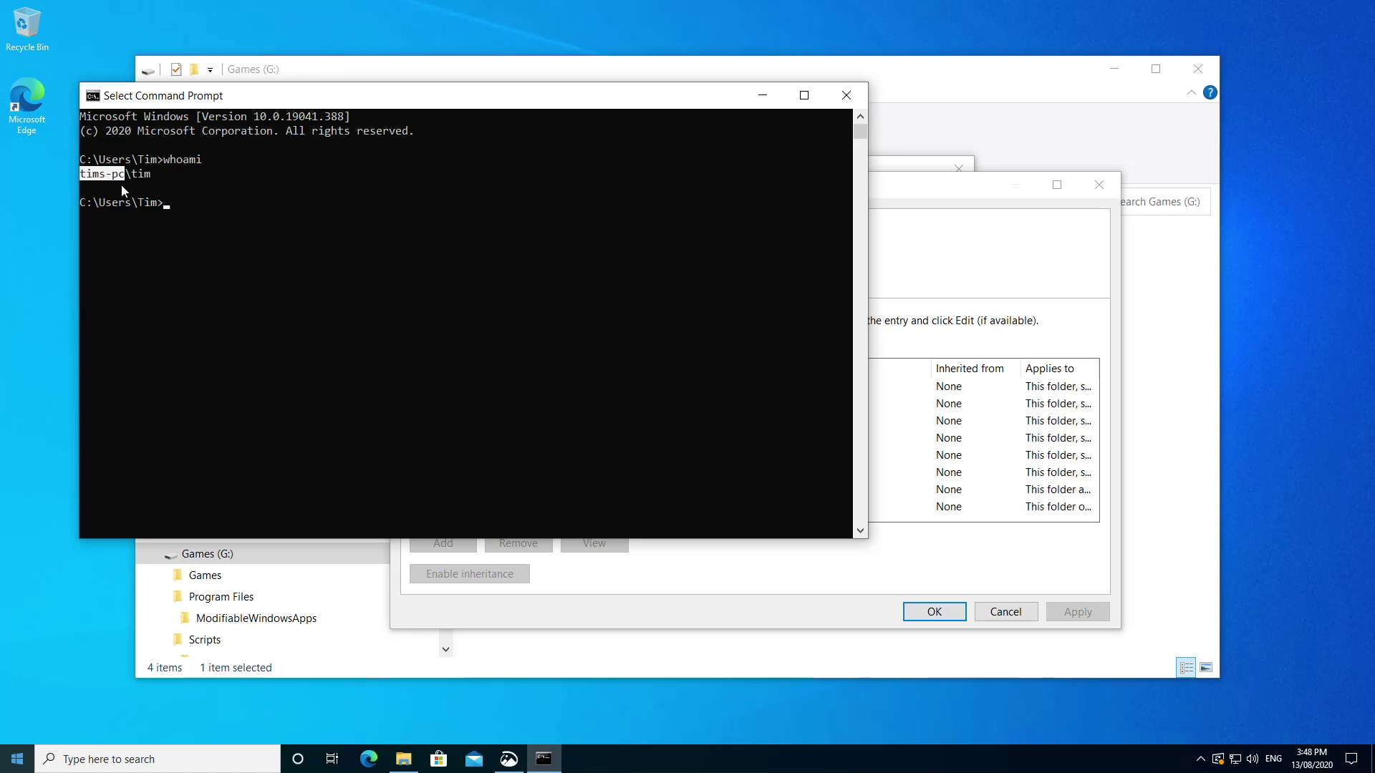
pyautogui.moveTo(132, 173); pyautogui.dragTo(150, 182)
pyautogui.moveTo(81, 174); pyautogui.dragTo(123, 176)
pyautogui.moveTo(133, 174); pyautogui.dragTo(201, 167)
pyautogui.moveTo(81, 174); pyautogui.dragTo(151, 179)
# Paste the copied computer\user name into Select User or Group, verify it, and confirm it as owner
pyautogui.hotkey('ctrl', 'c')
pyautogui.click(439, 361)
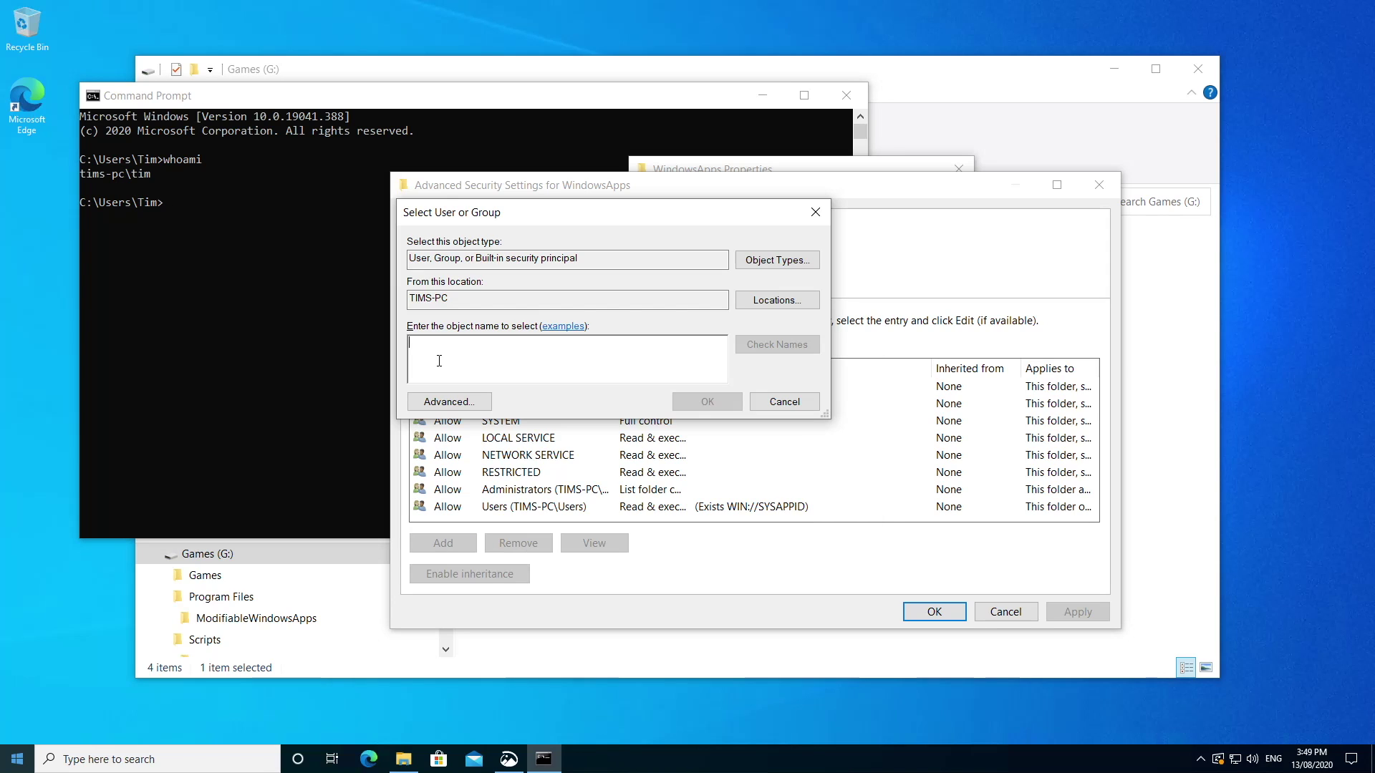
pyautogui.hotkey('ctrl', 'v')
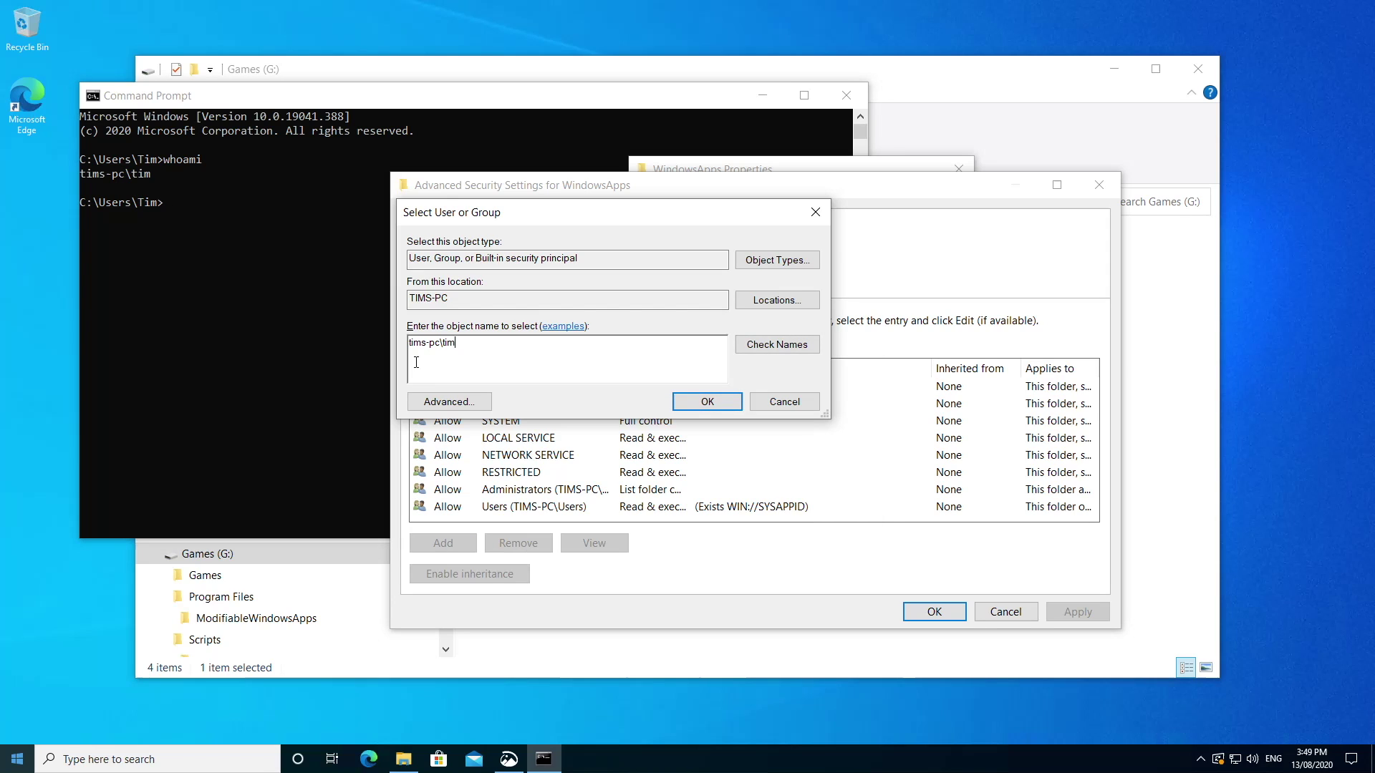
pyautogui.click(779, 347)
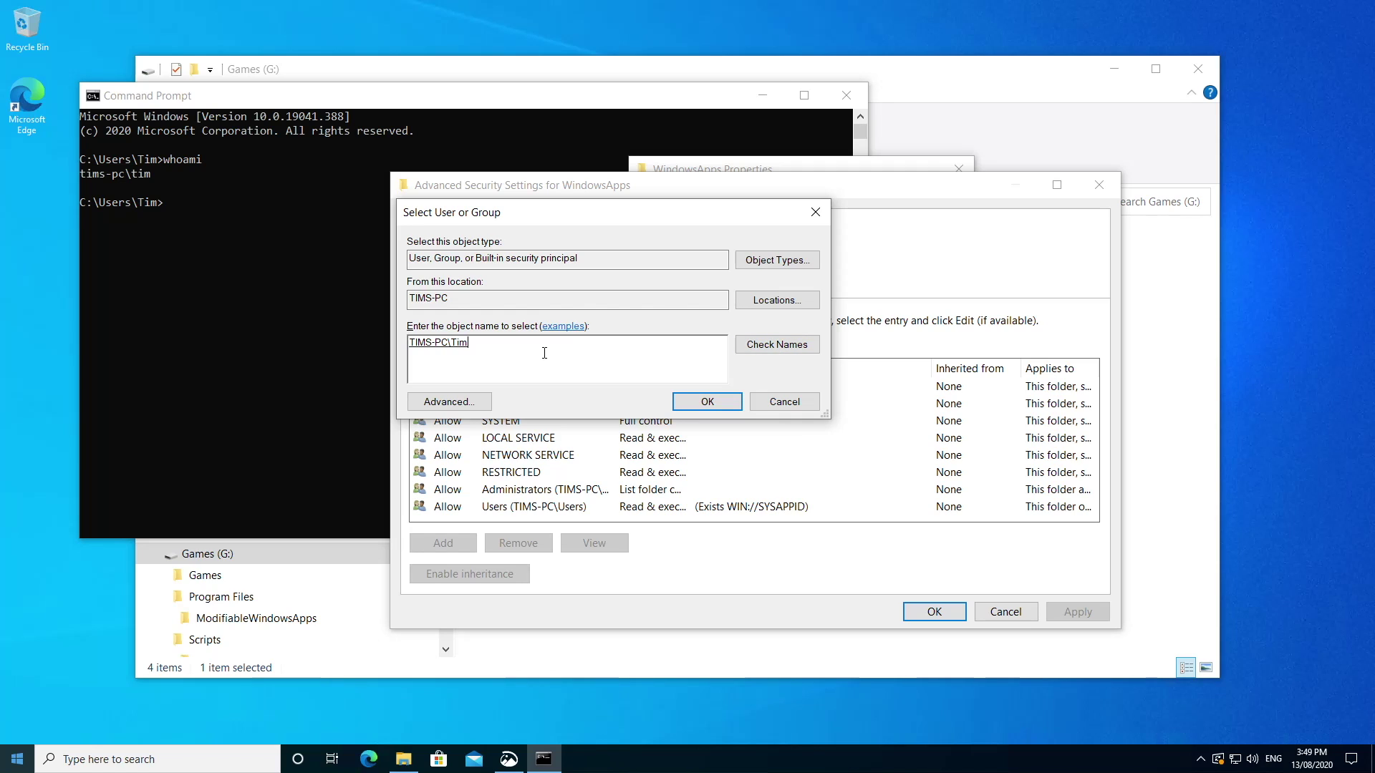
pyautogui.click(708, 403)
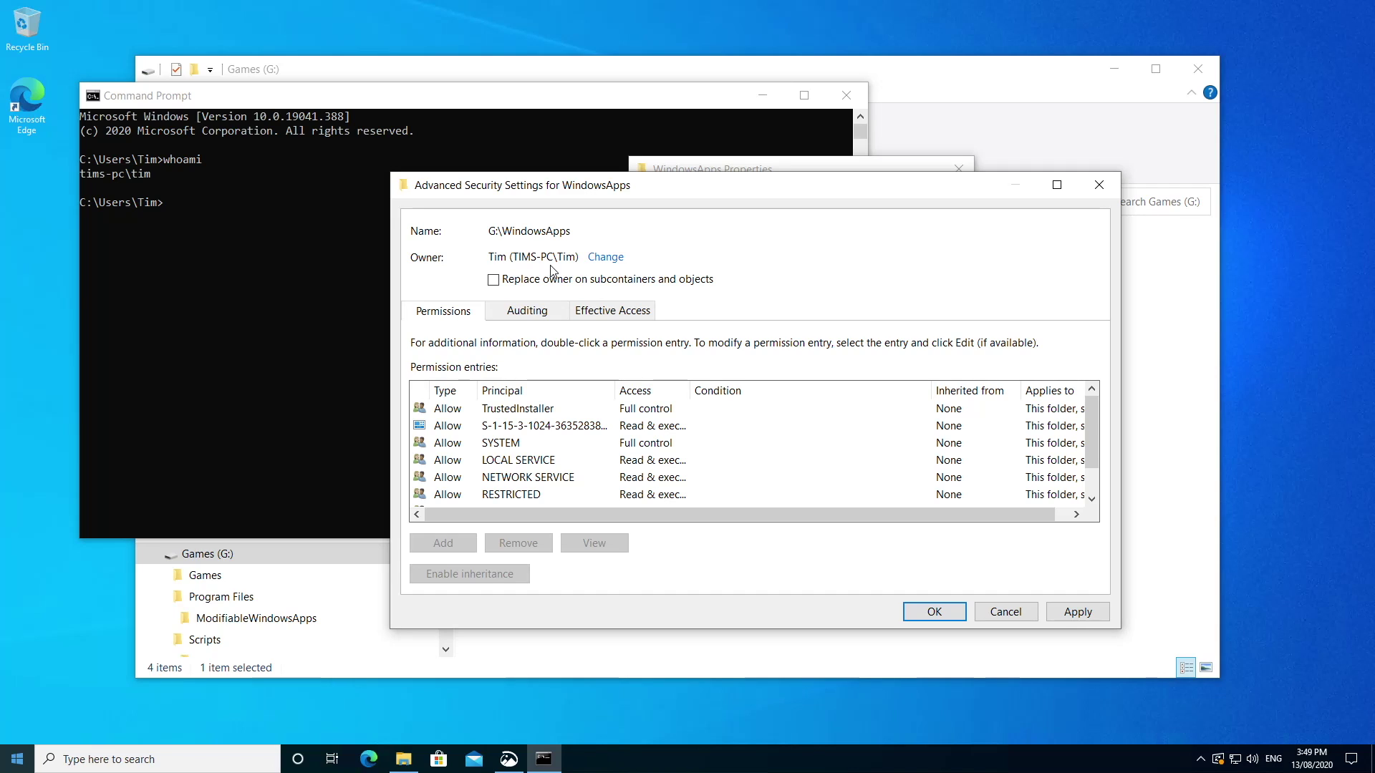
# Tick 'Replace owner on subcontainers and objects' for G:\WindowsApps
pyautogui.click(494, 282)
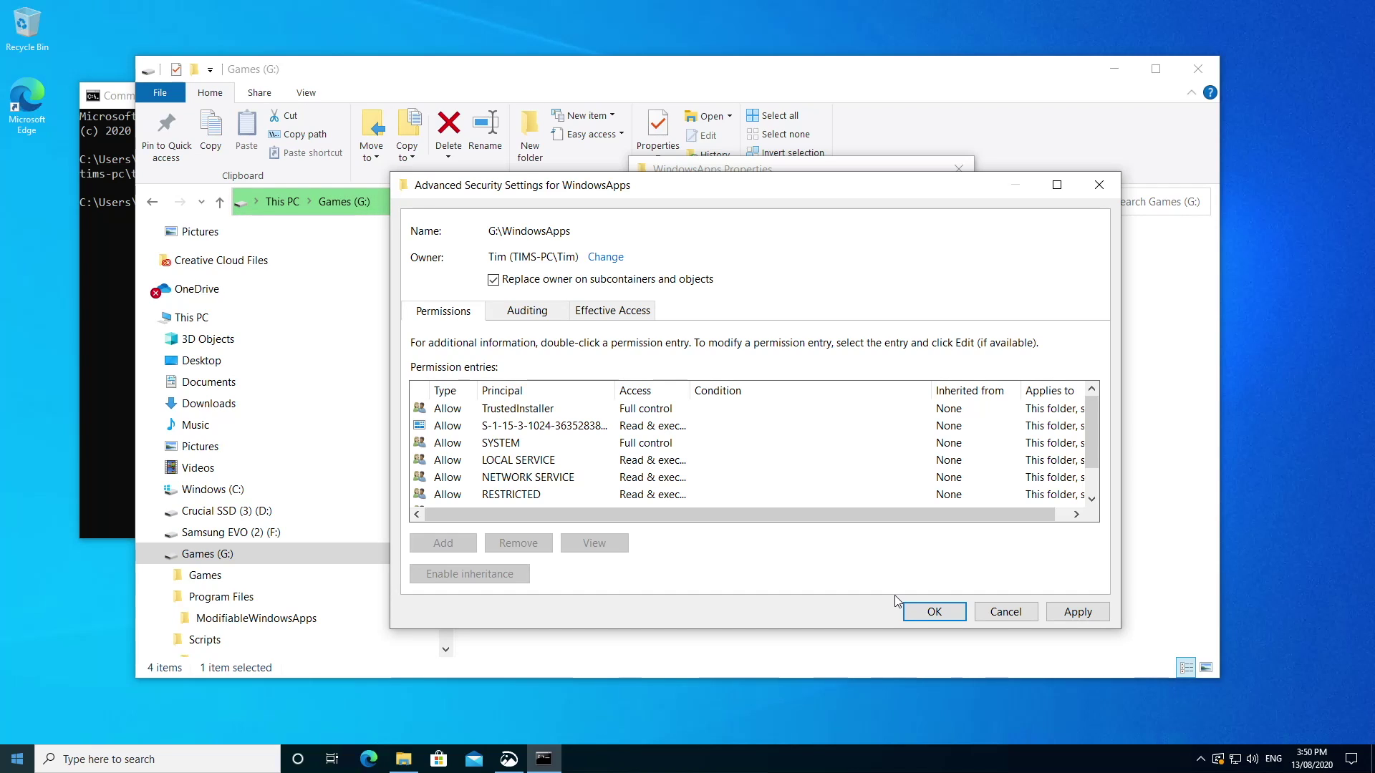
# Change the WindowsApps owner to the user's account, pasting the name and checking it resolves
pyautogui.click(605, 258)
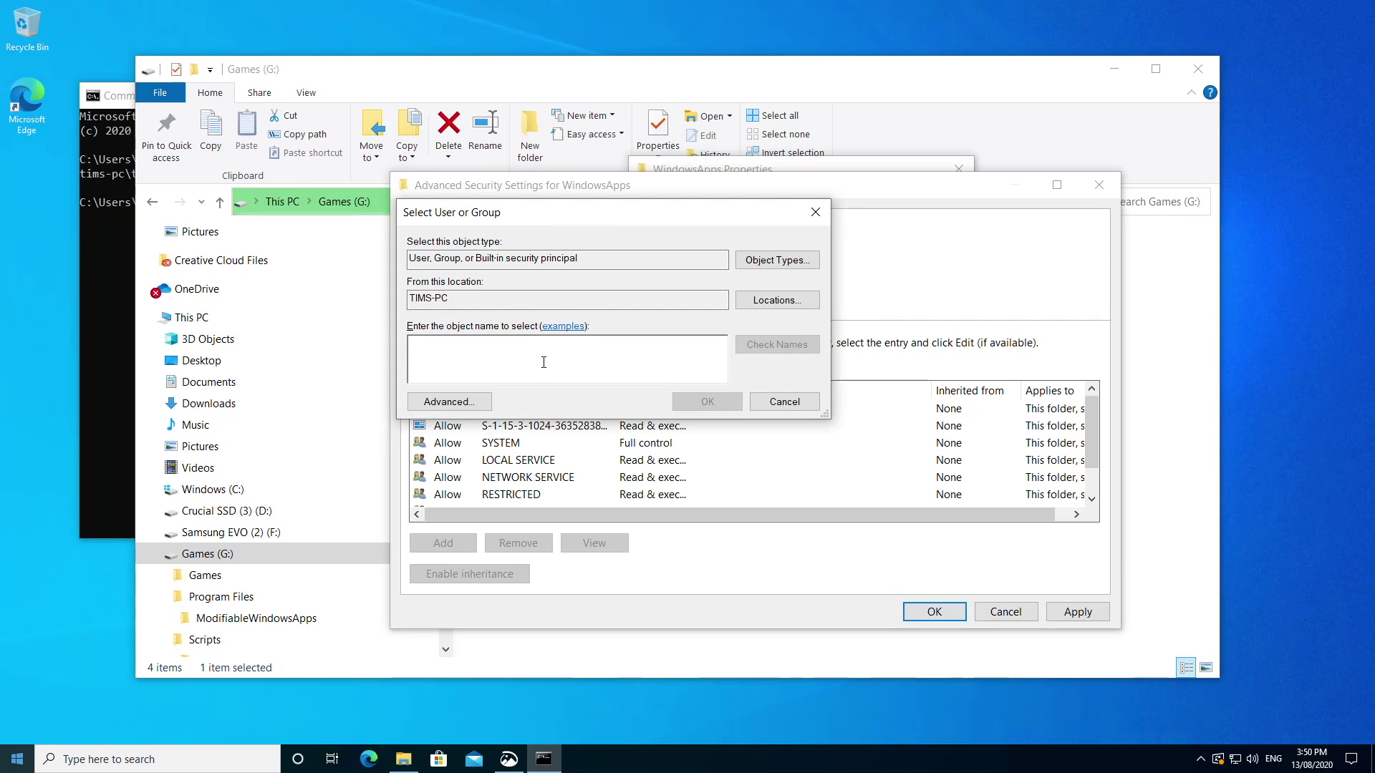
pyautogui.write('NT Service\\trustedinstaller')
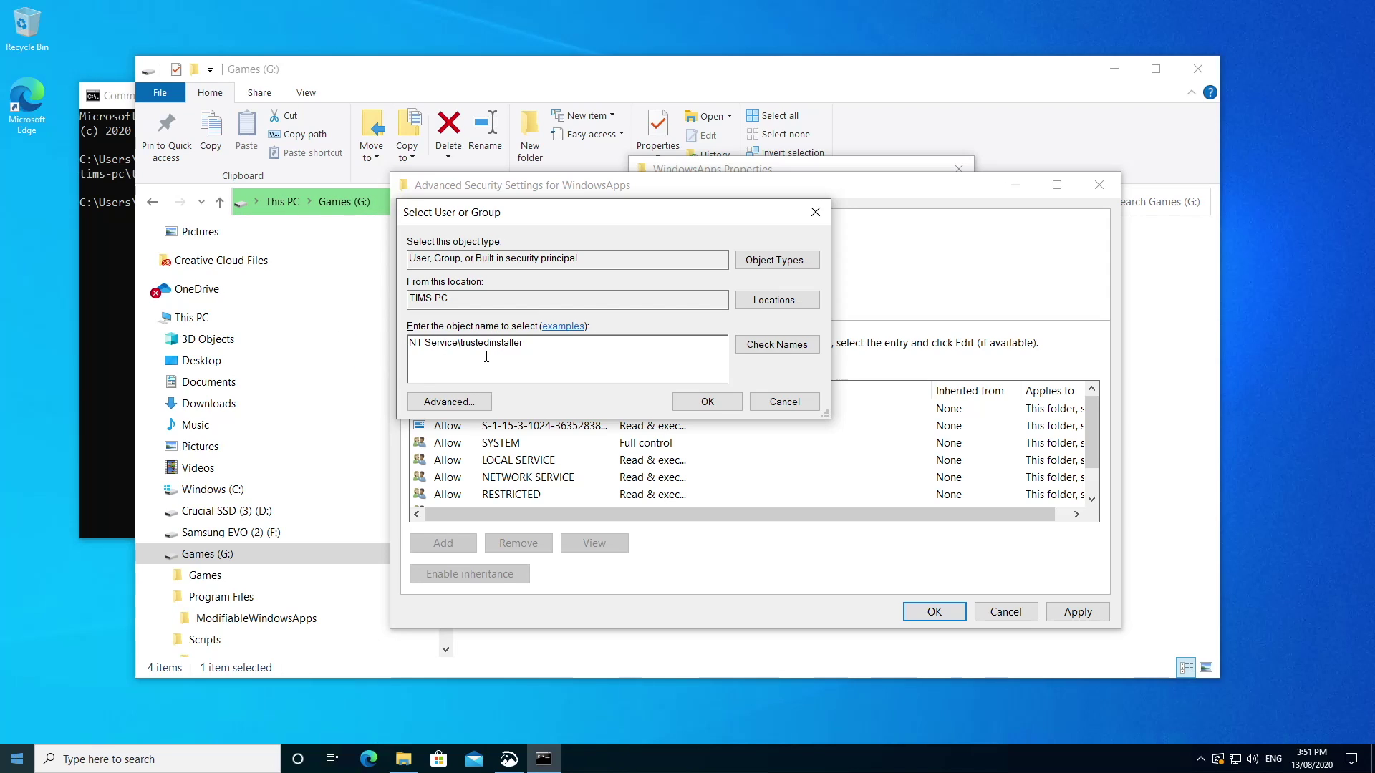
pyautogui.click(775, 348)
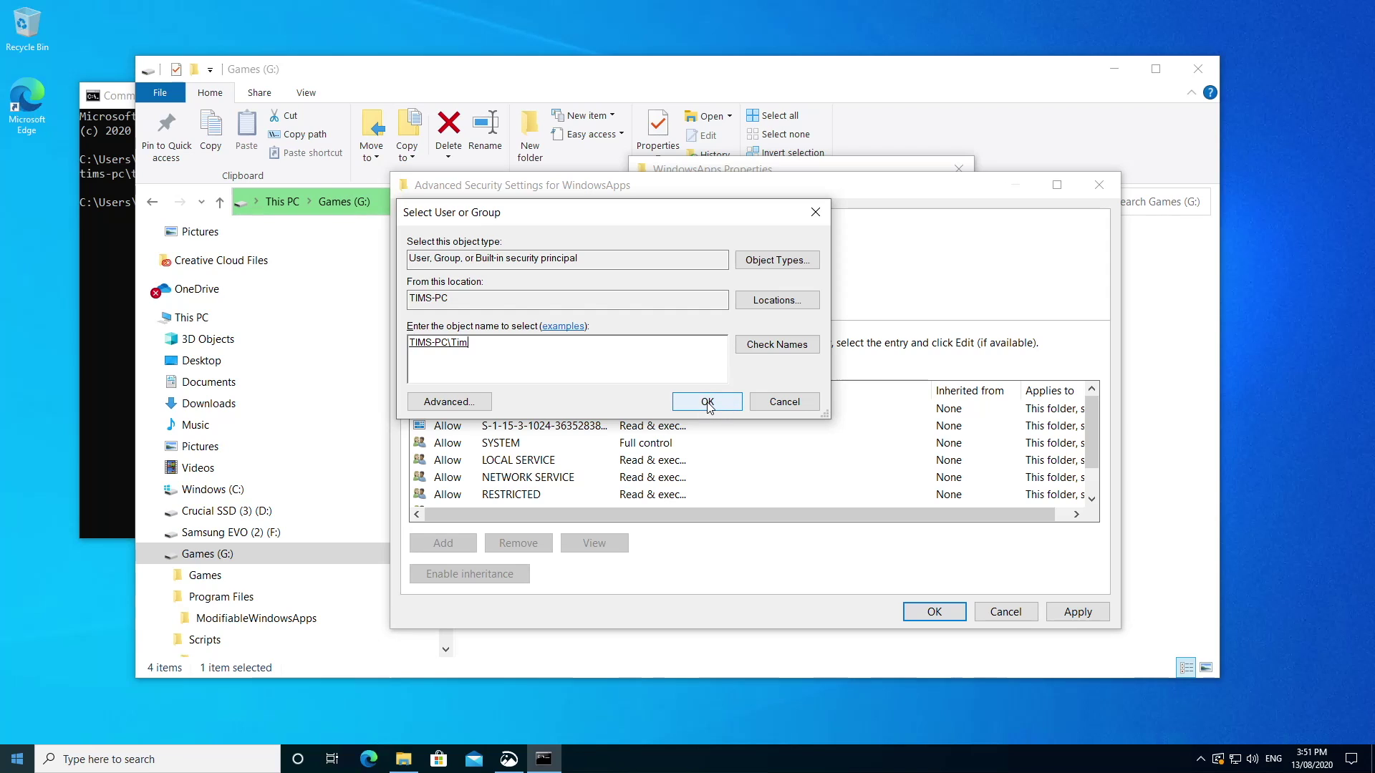
pyautogui.click(707, 403)
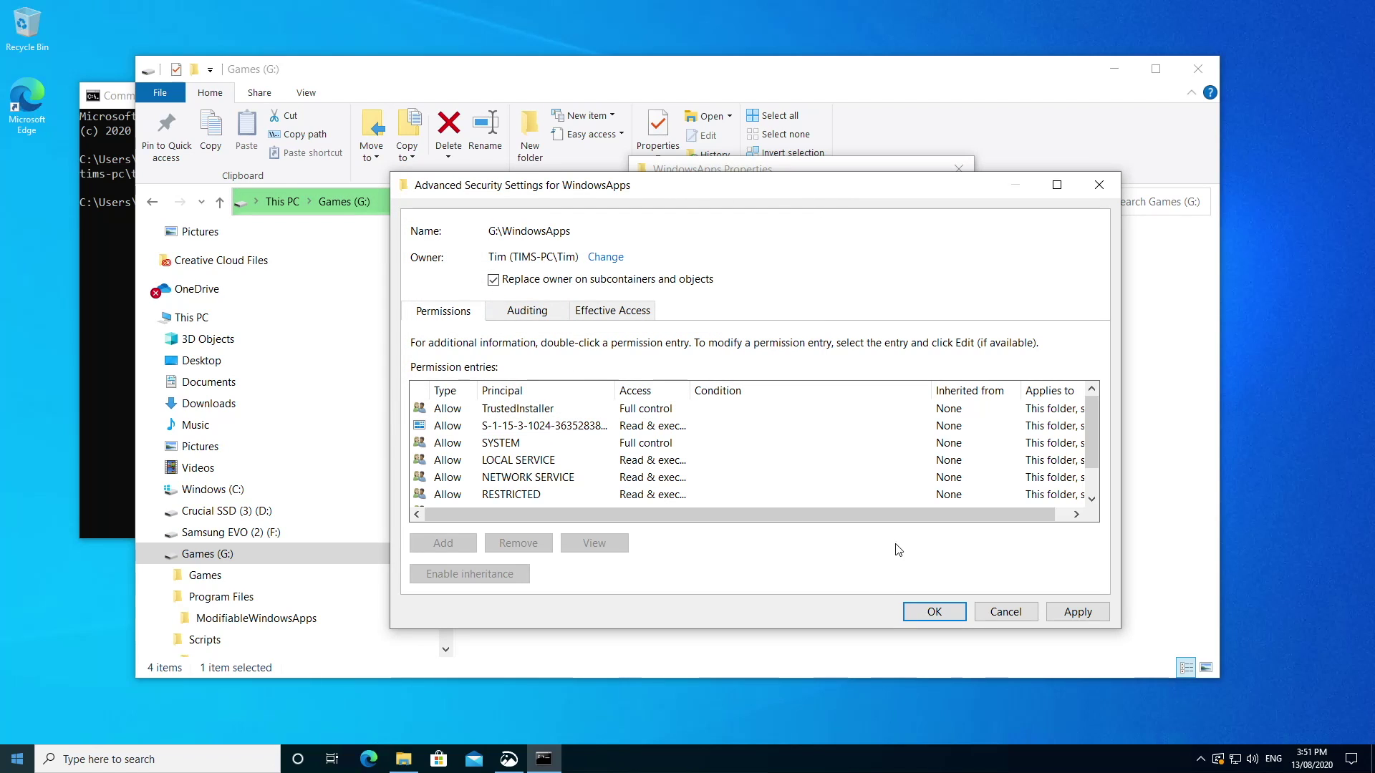
# Apply the ownership change, then open WindowsApps and grant permanent access to see Deleted and MutableBackup
pyautogui.click(924, 613)
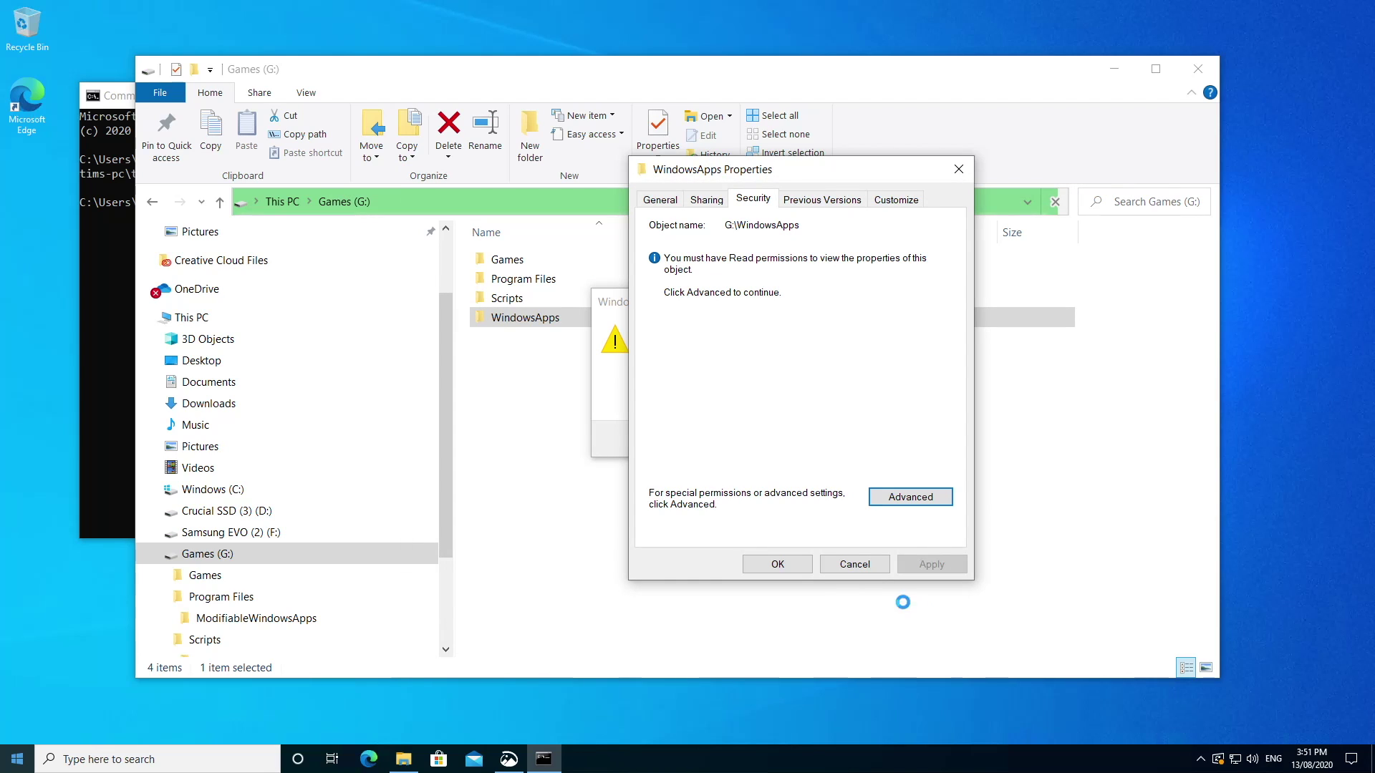
pyautogui.click(779, 563)
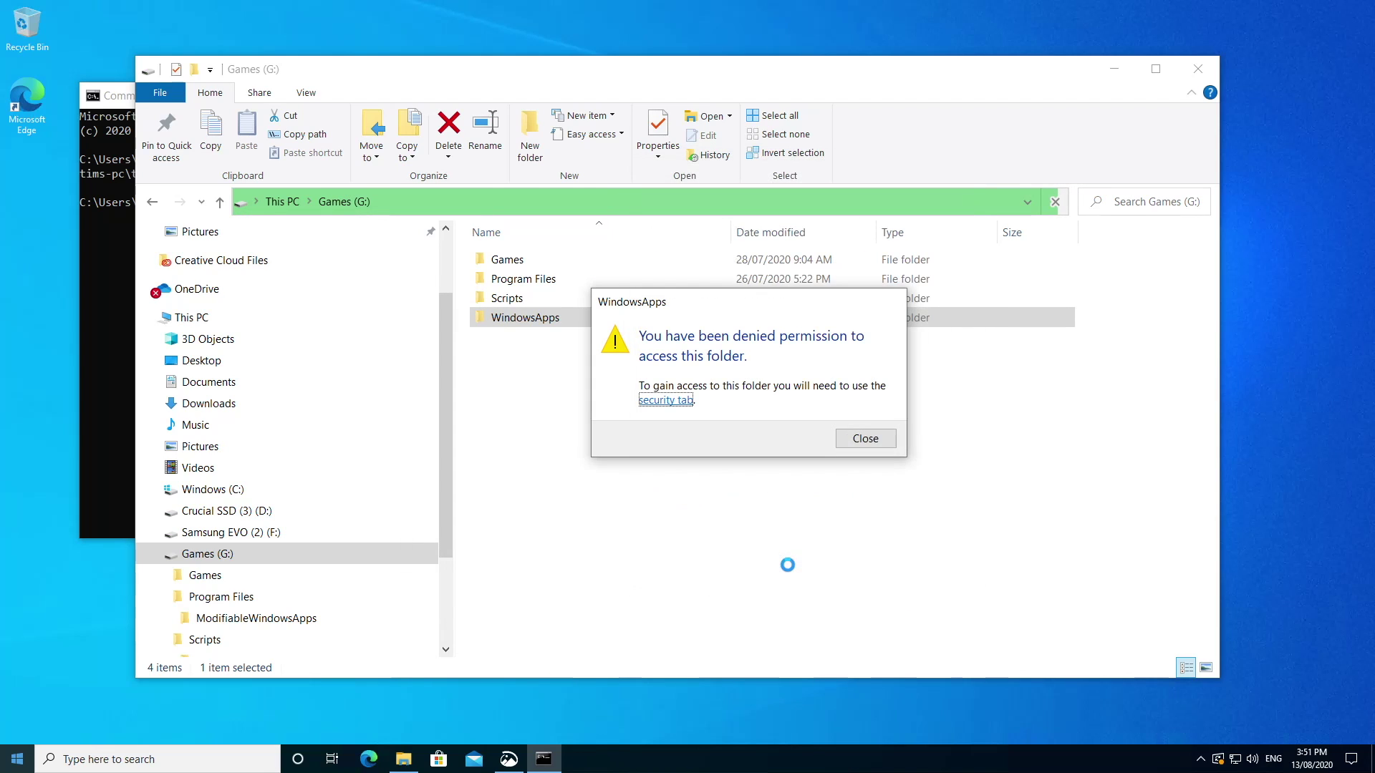
pyautogui.click(864, 439)
pyautogui.doubleClick(545, 319)
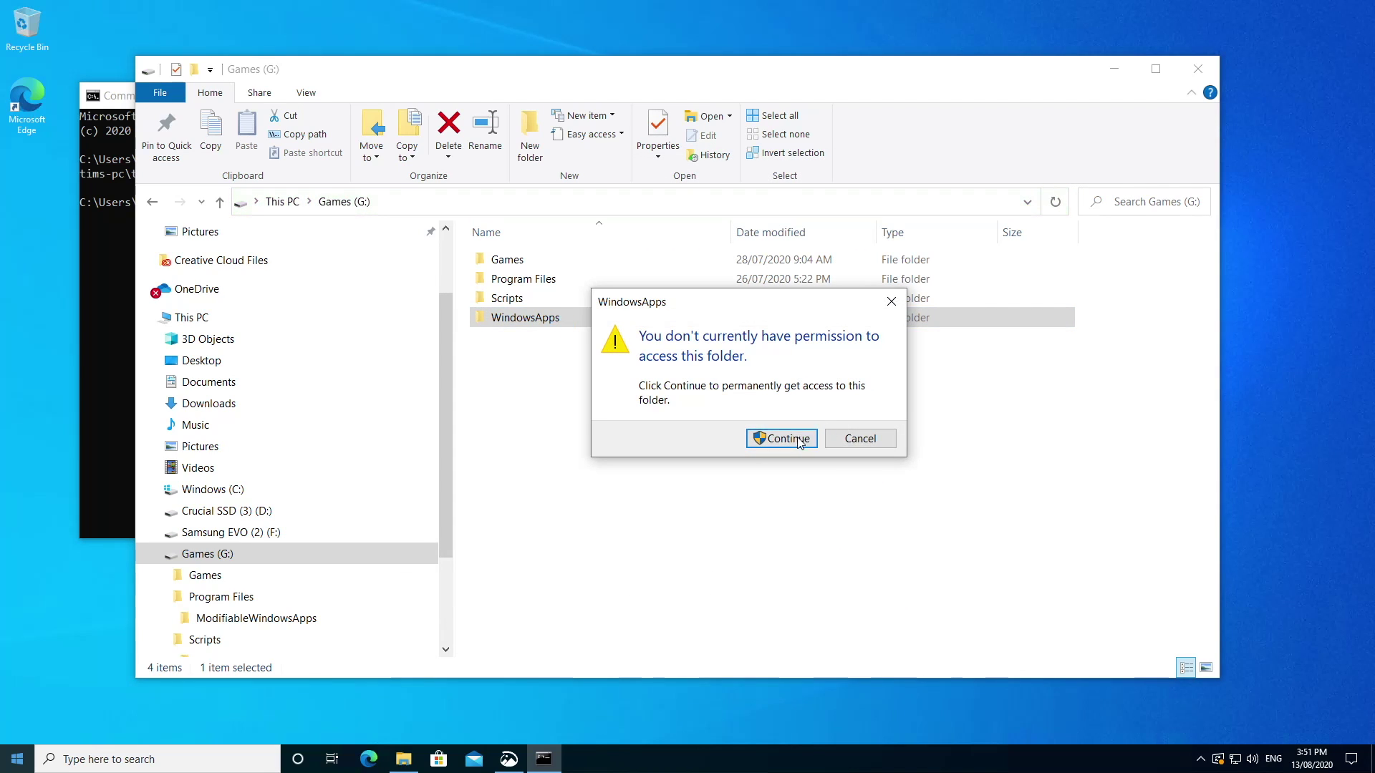
pyautogui.click(781, 439)
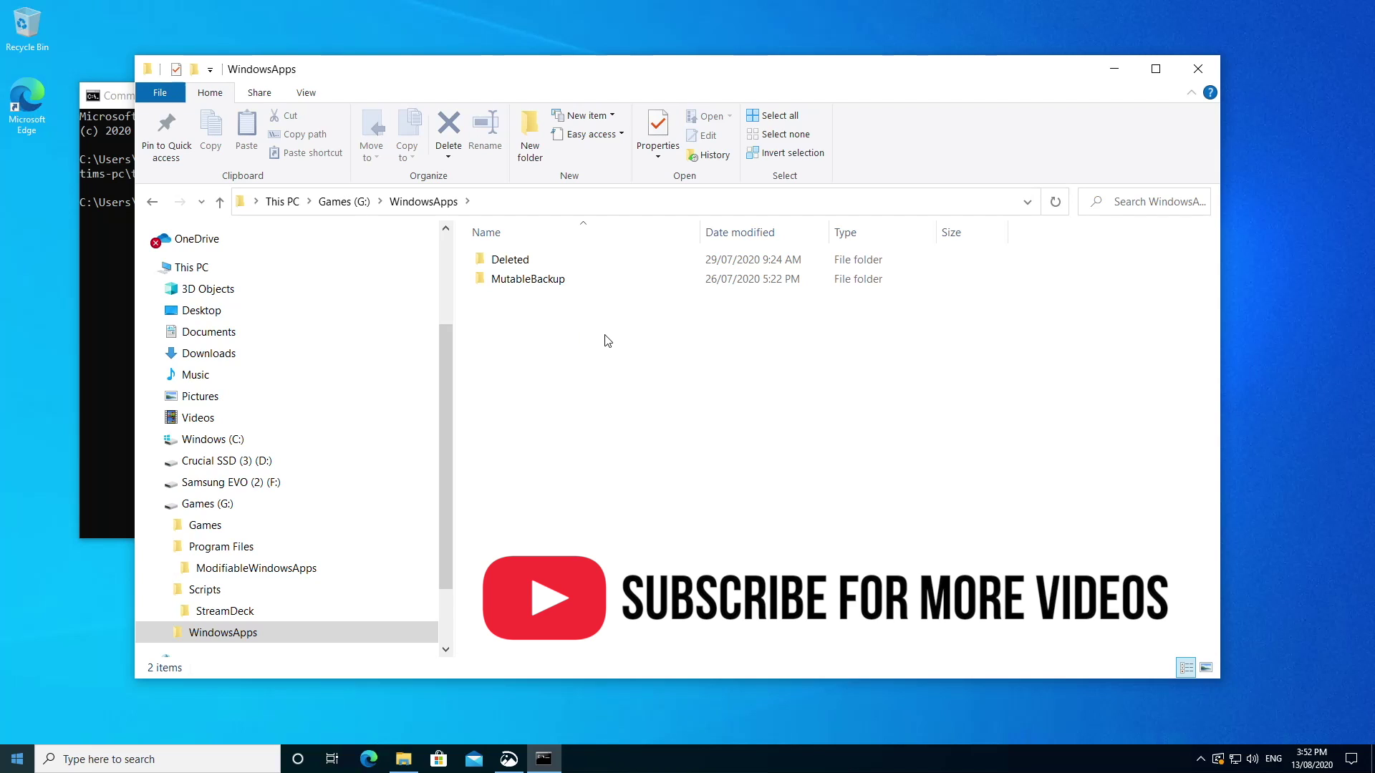
# Go back up to Games (G:), attempt to delete WindowsApps, then cancel at the access-denied prompt
pyautogui.hotkey('alt', 'Up')
pyautogui.rightClick(534, 326)
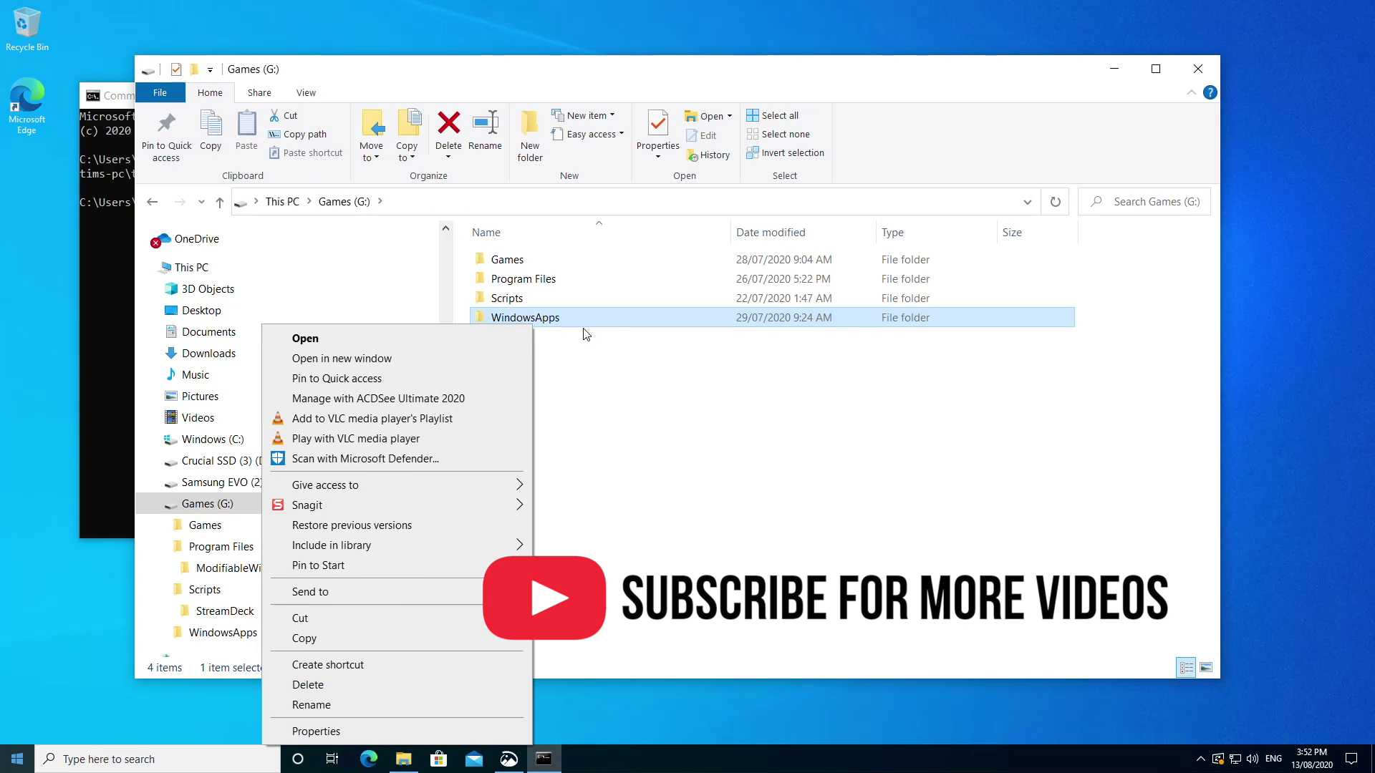
pyautogui.click(415, 684)
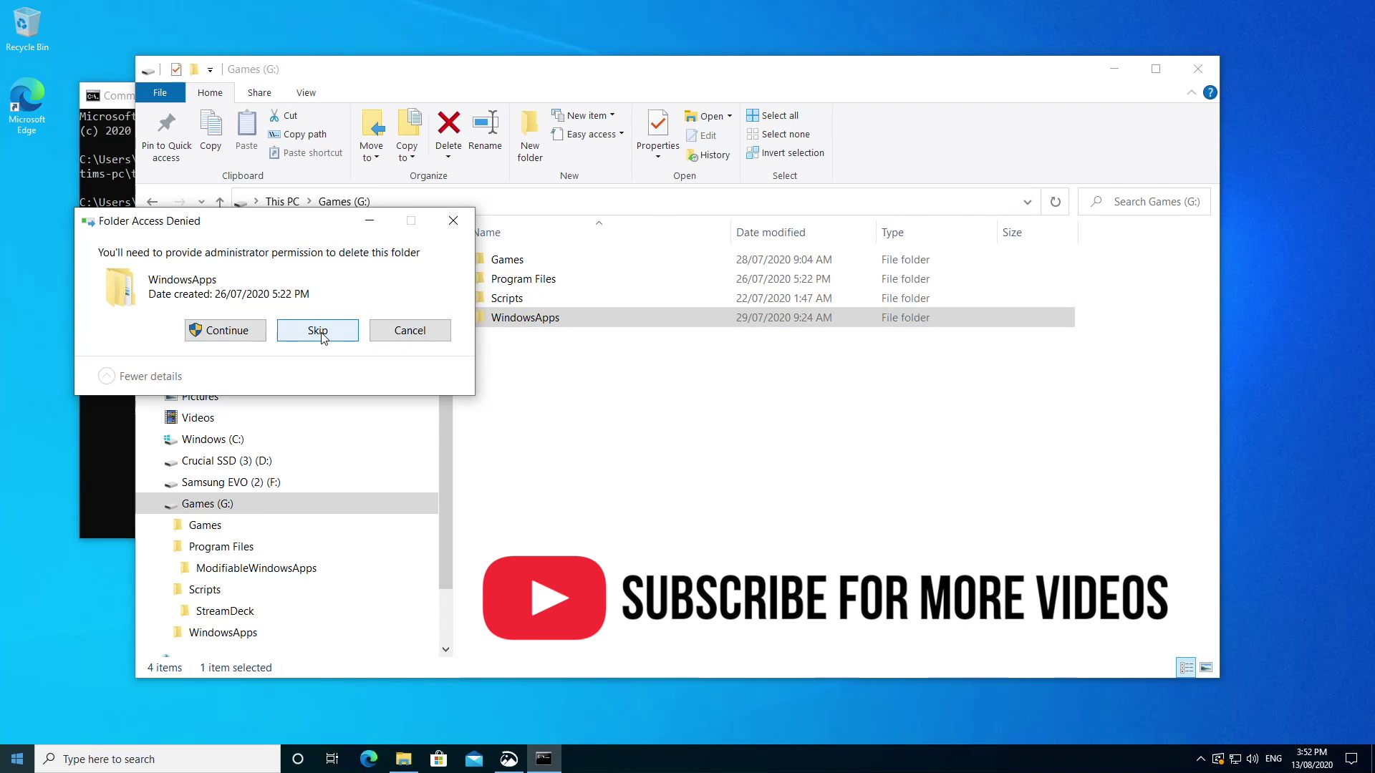
pyautogui.click(403, 330)
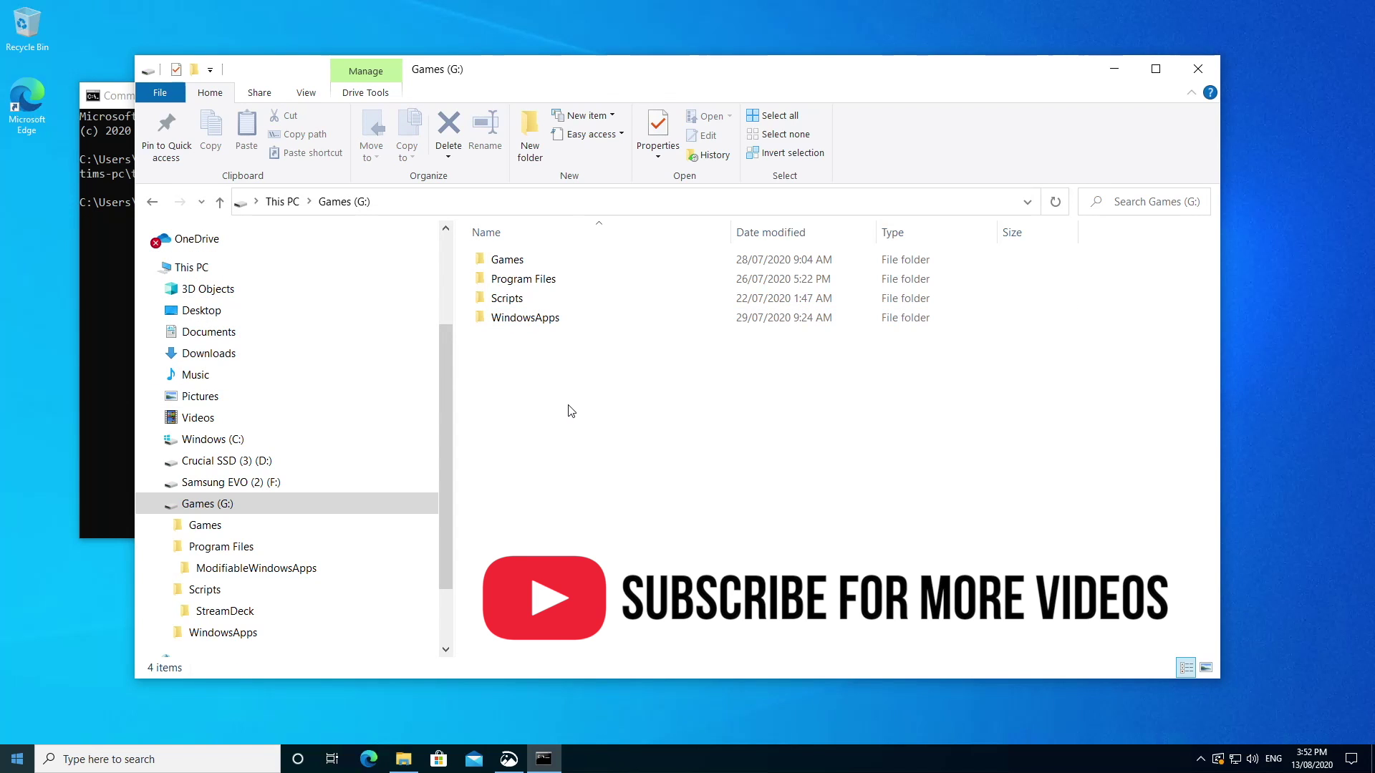